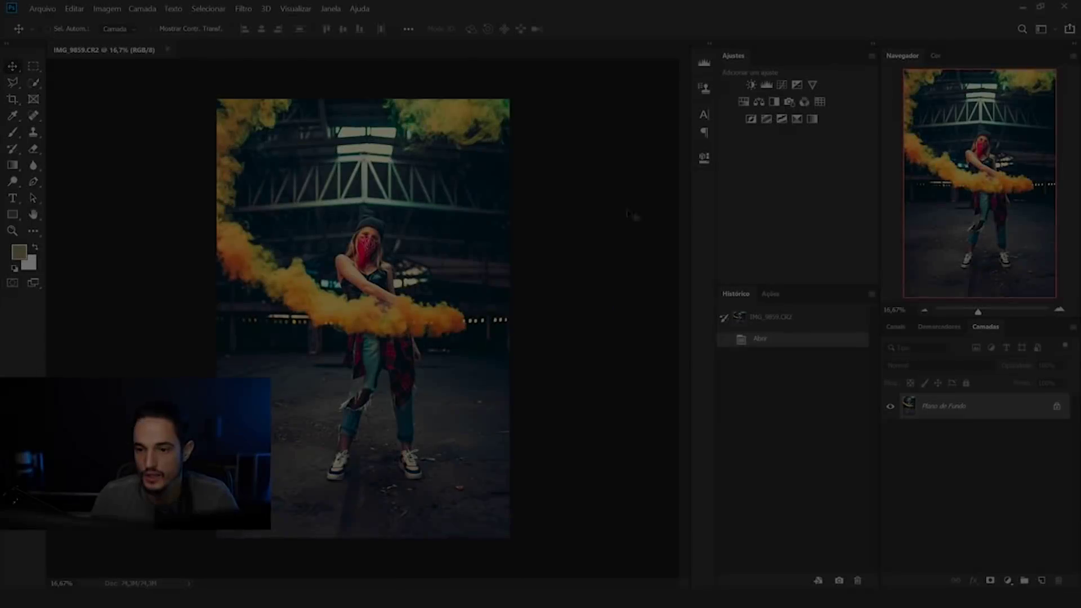
Switch from the Move tool to the Lasso tool with L
{"action": "key", "text": "l"}
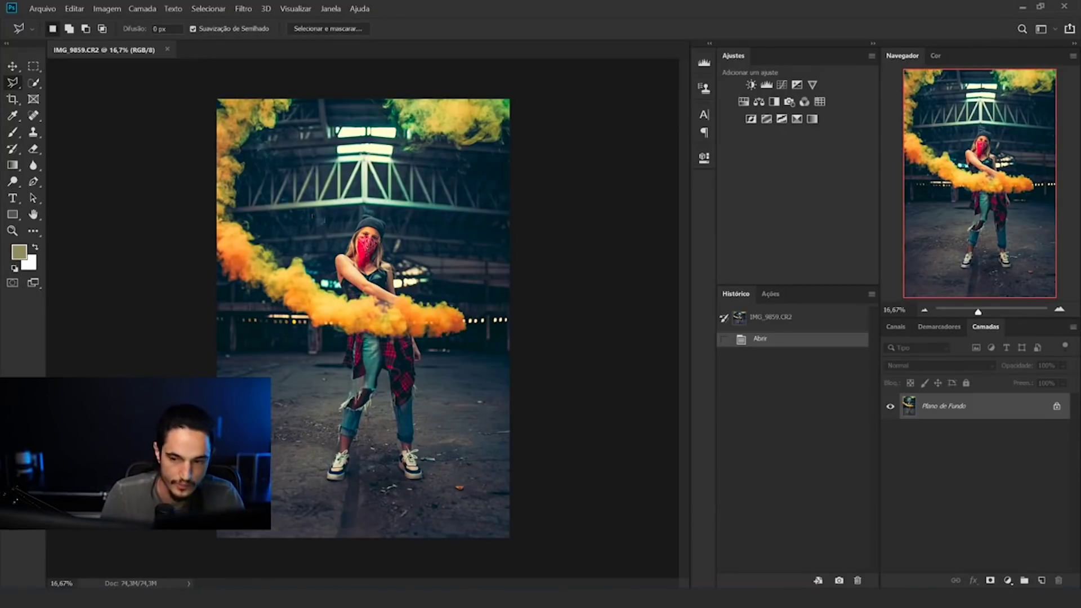
Return to the plain Lasso and draw a loose oval selection around the ceiling lights
{"action": "key", "text": "shift+l"}
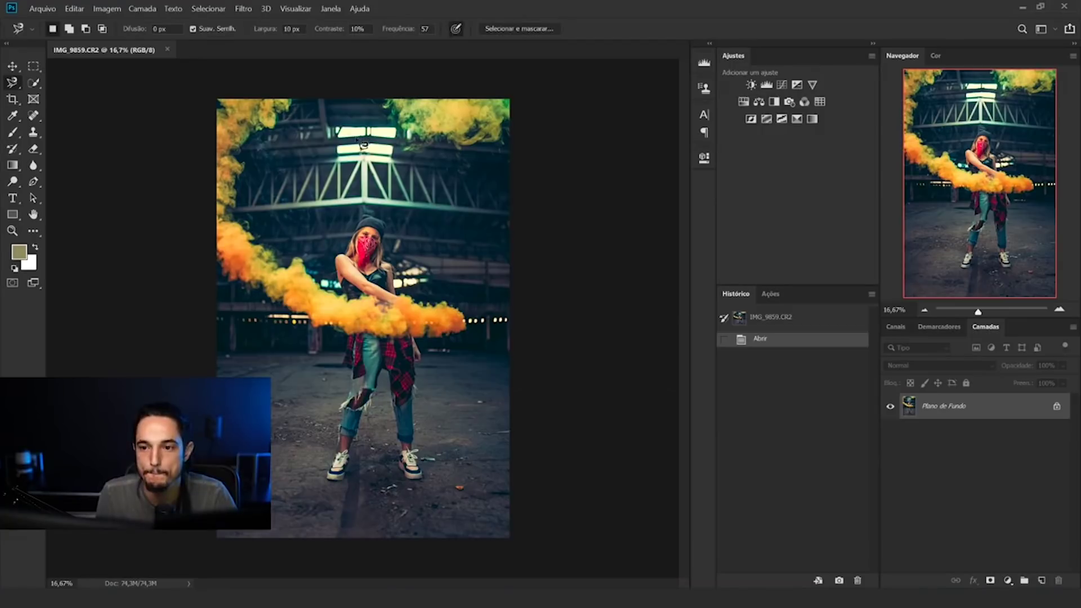
{"action": "key", "text": "shift+l"}
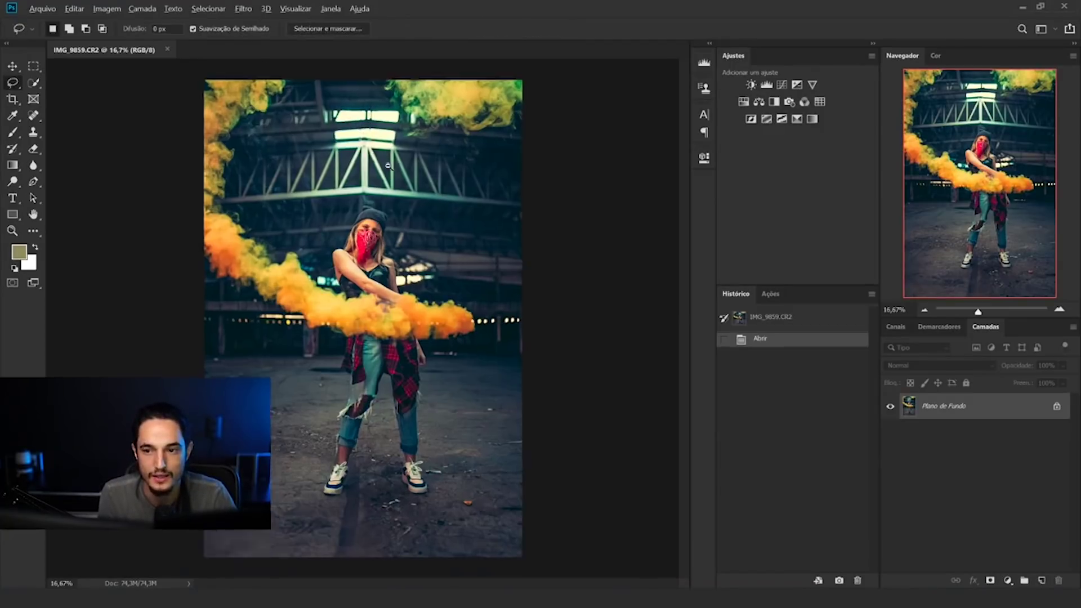
{"action": "scroll", "coordinate": [387, 166], "scroll_direction": "up", "scroll_amount": 5}
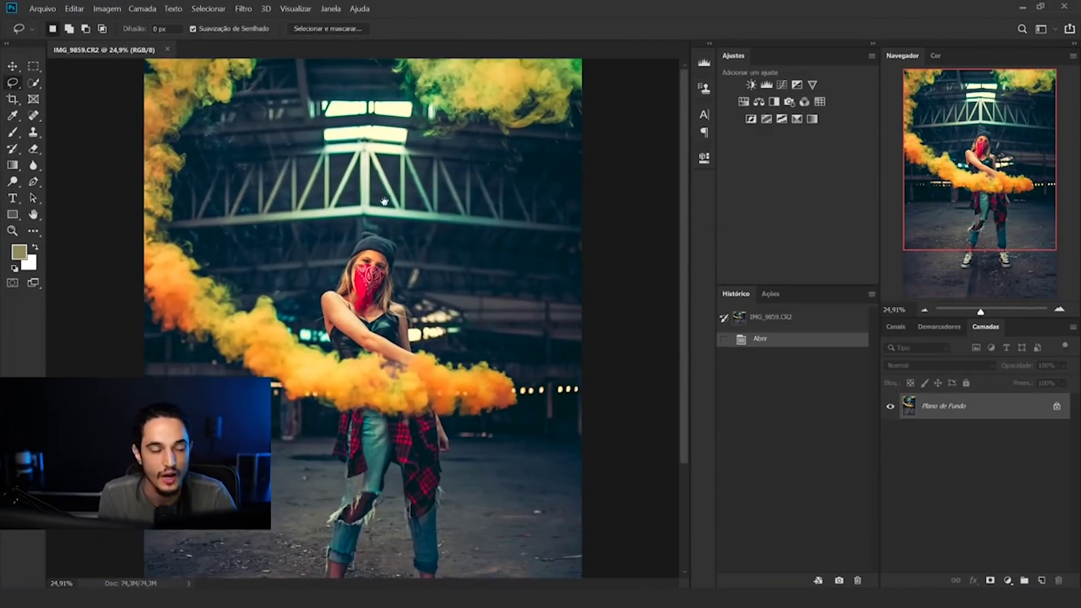
{"action": "scroll", "coordinate": [387, 203], "scroll_direction": "down", "scroll_amount": 1}
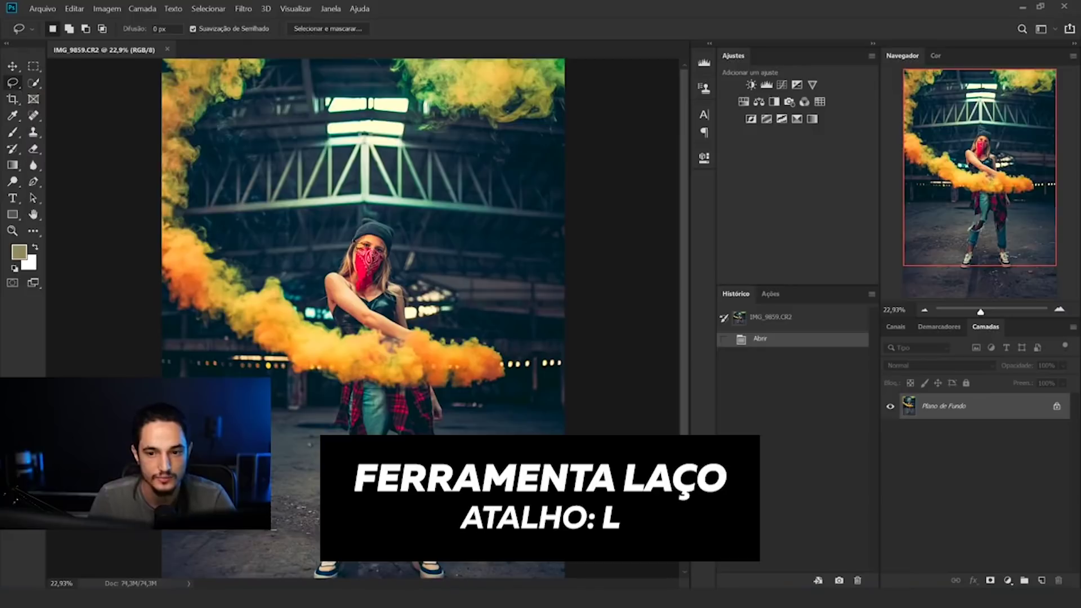
{"action": "mouse_move", "coordinate": [381, 70]}
{"action": "left_mouse_down"}
{"action": "mouse_move", "coordinate": [419, 68]}
{"action": "mouse_move", "coordinate": [475, 97]}
{"action": "mouse_move", "coordinate": [498, 179]}
{"action": "mouse_move", "coordinate": [431, 223]}
{"action": "mouse_move", "coordinate": [357, 228]}
{"action": "mouse_move", "coordinate": [298, 215]}
{"action": "mouse_move", "coordinate": [257, 163]}
{"action": "mouse_move", "coordinate": [296, 83]}
{"action": "mouse_move", "coordinate": [380, 70]}
{"action": "left_mouse_up"}
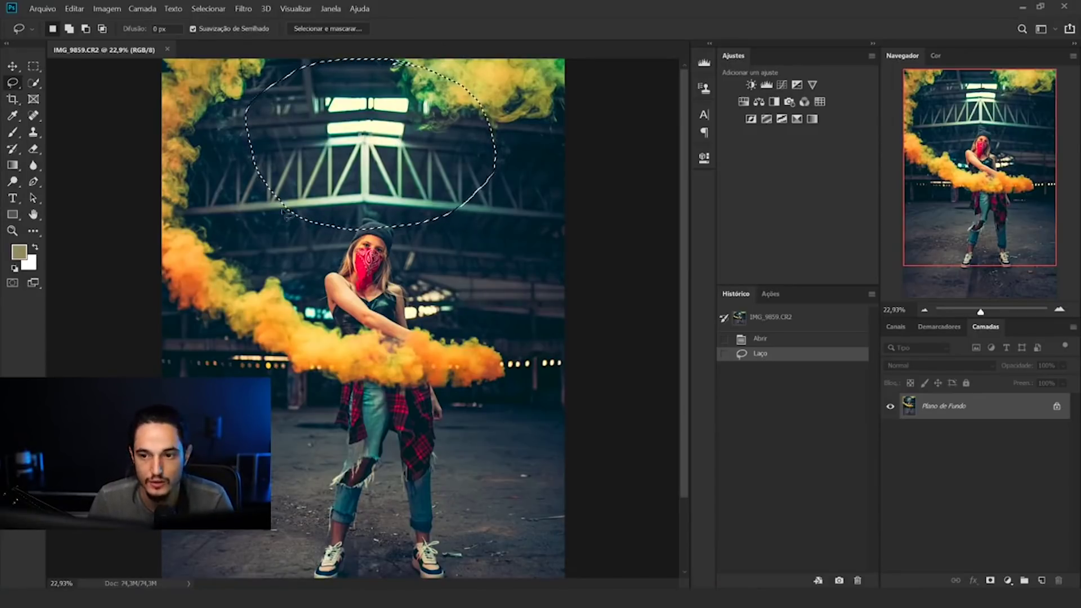
Toggle Quick Mask several times, ending with the roof-light selection shown as a red overlay
{"action": "key", "text": "q"}
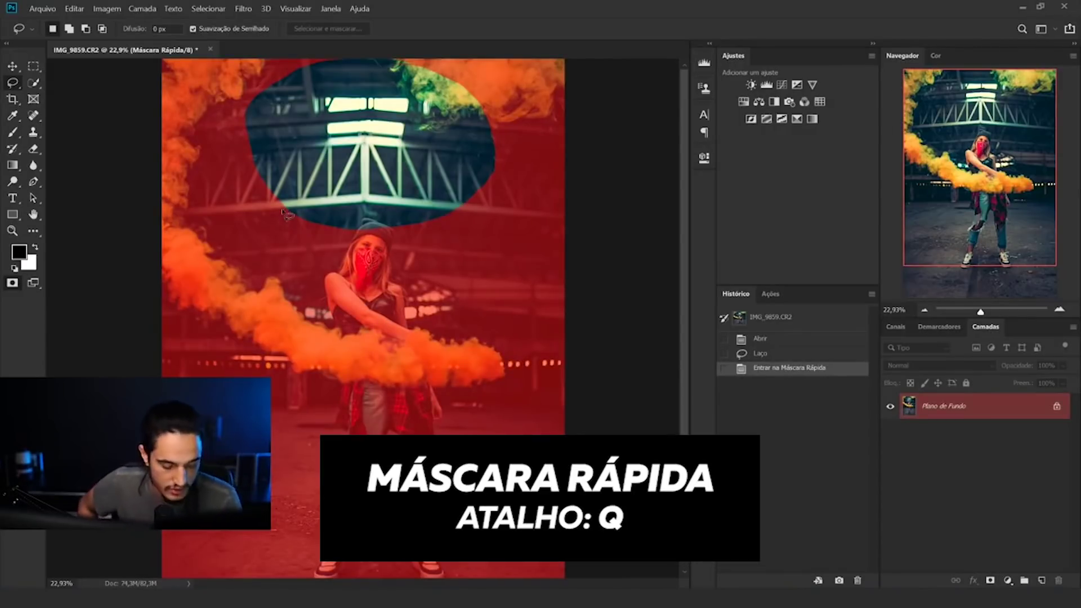
{"action": "key", "text": "q"}
{"action": "key", "text": "q"}
{"action": "key", "text": "q"}
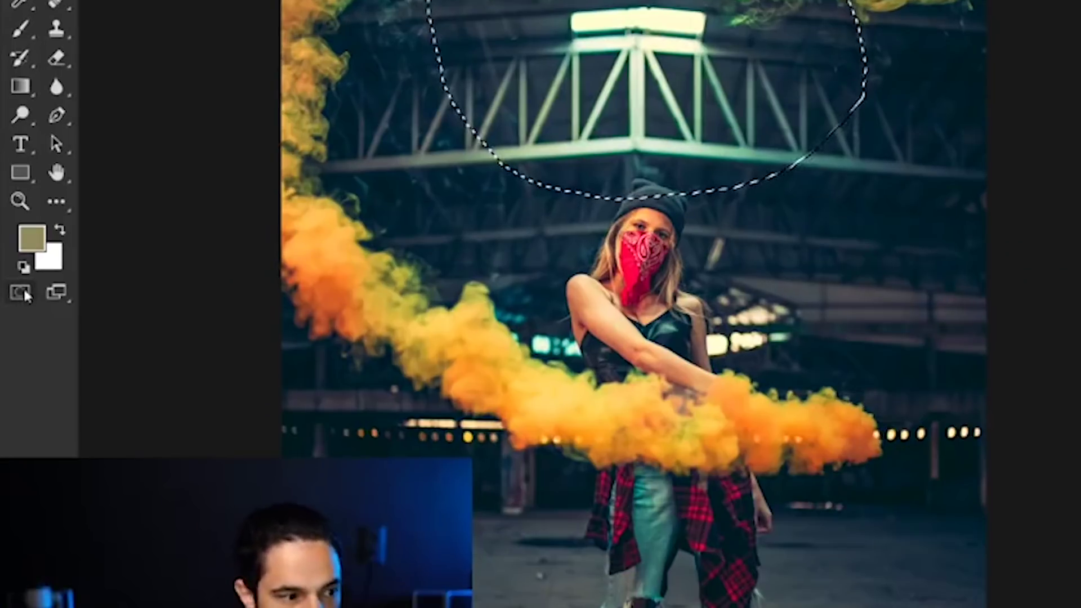
{"action": "key", "text": "q"}
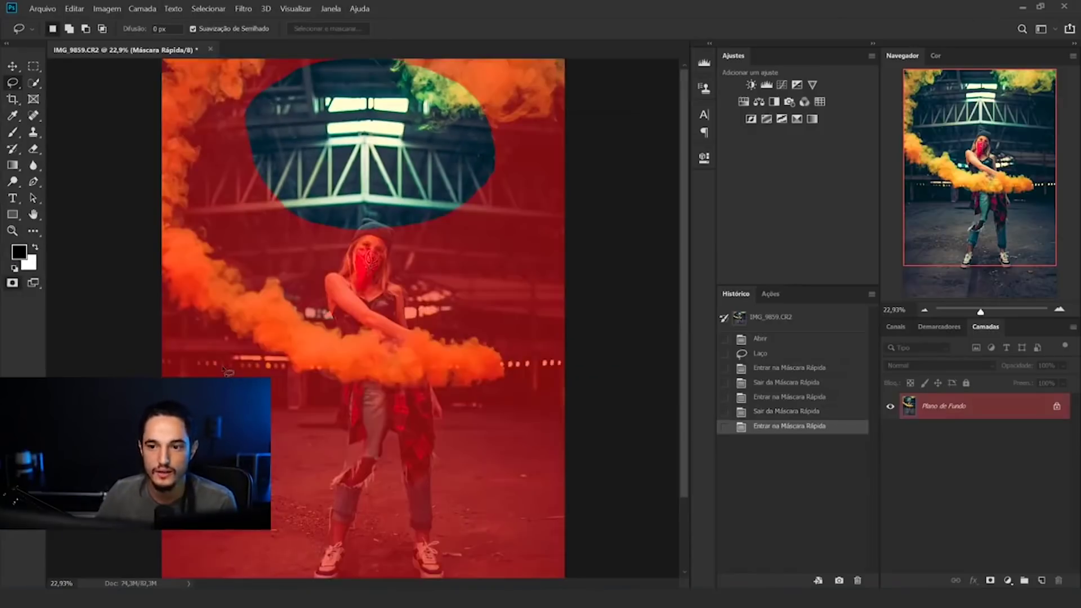
{"action": "key", "text": "q"}
{"action": "key", "text": "q"}
{"action": "key", "text": "q"}
{"action": "key", "text": "q"}
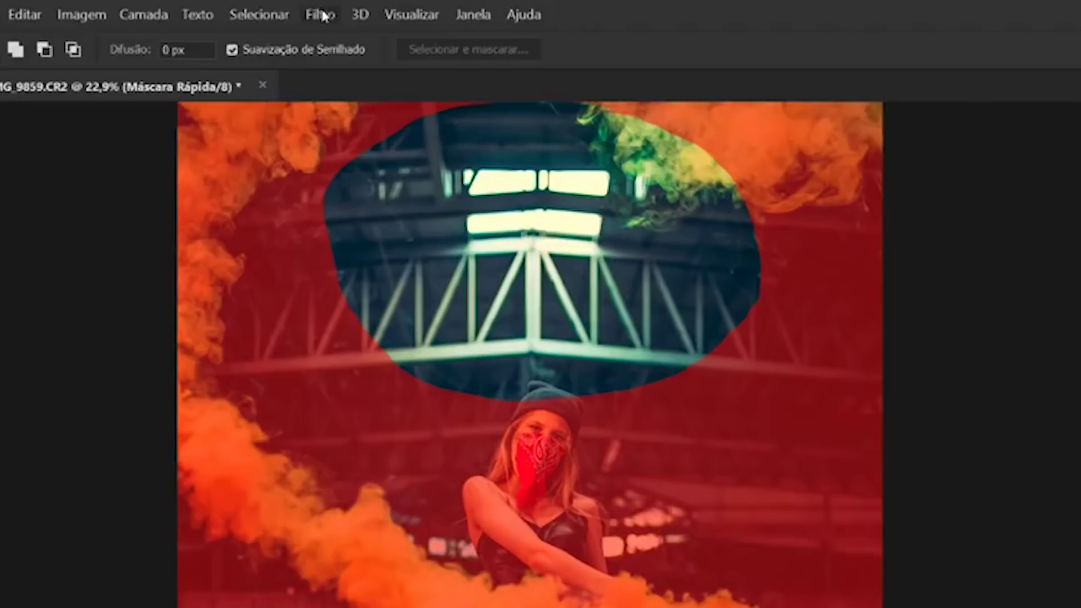
Blur the Quick Mask with a 401,3-pixel Desfoque Gaussiano to feather the roof-light selection
{"action": "left_click", "coordinate": [243, 8]}
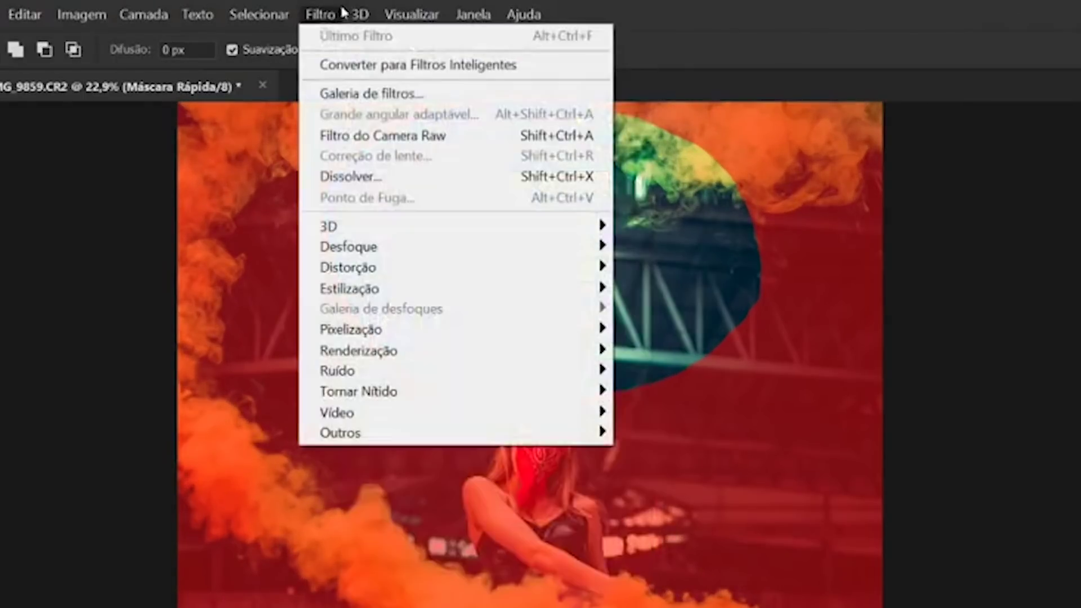
{"action": "mouse_move", "coordinate": [336, 250]}
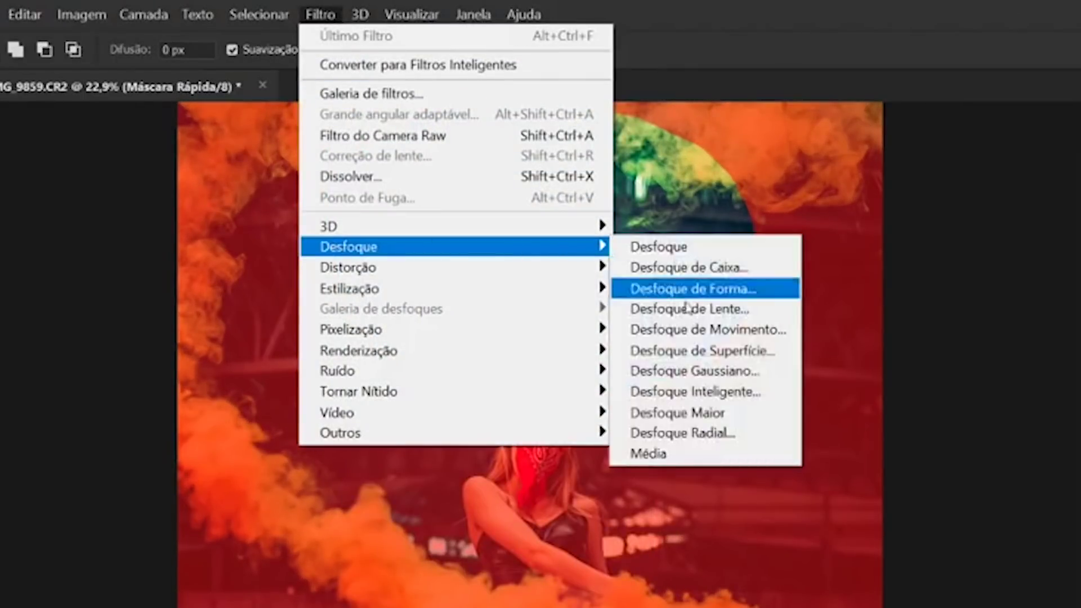
{"action": "left_click", "coordinate": [697, 372]}
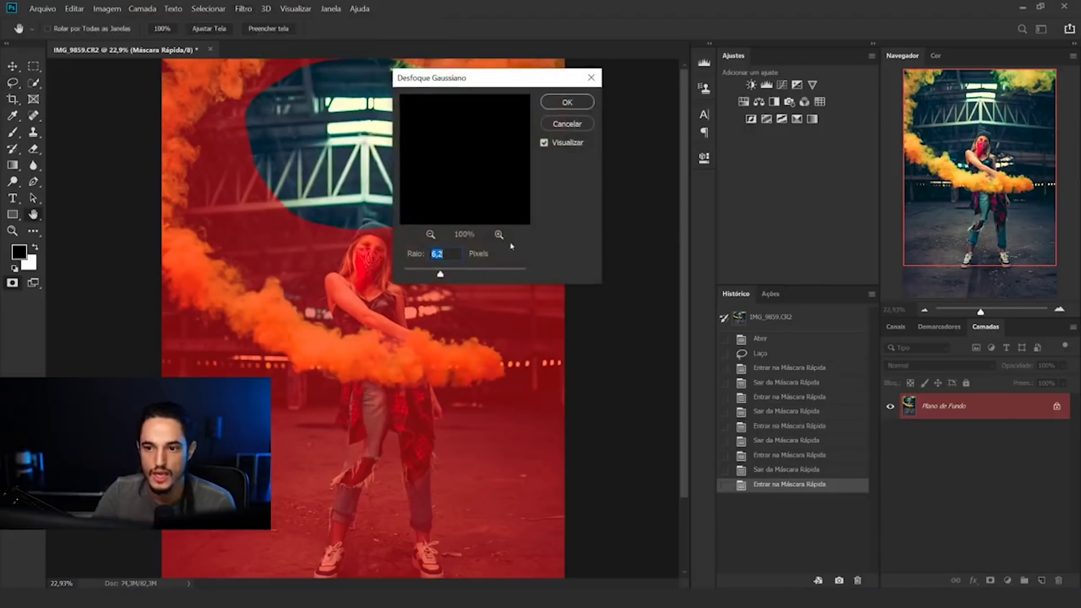
{"action": "left_click_drag", "start_coordinate": [374, 85], "coordinate": [564, 136]}
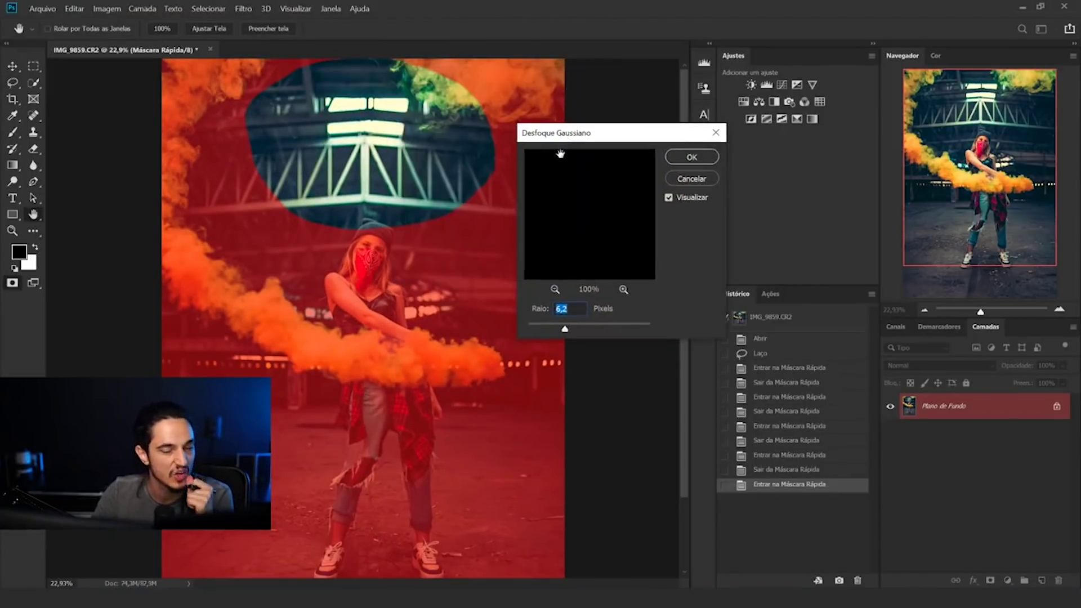
{"action": "left_click_drag", "start_coordinate": [559, 337], "coordinate": [632, 374]}
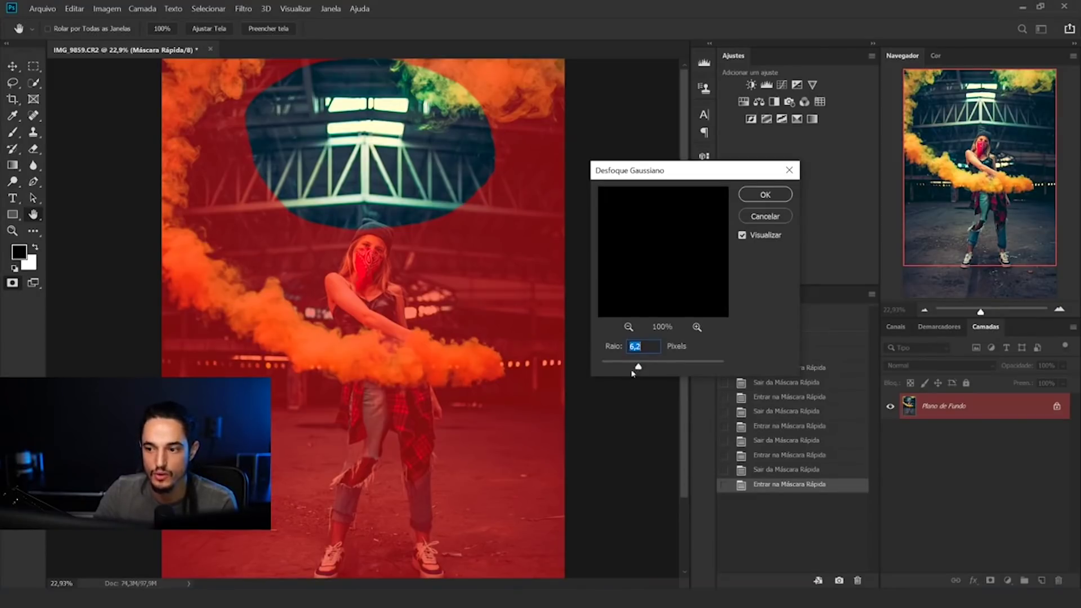
{"action": "left_click_drag", "start_coordinate": [632, 373], "coordinate": [708, 371]}
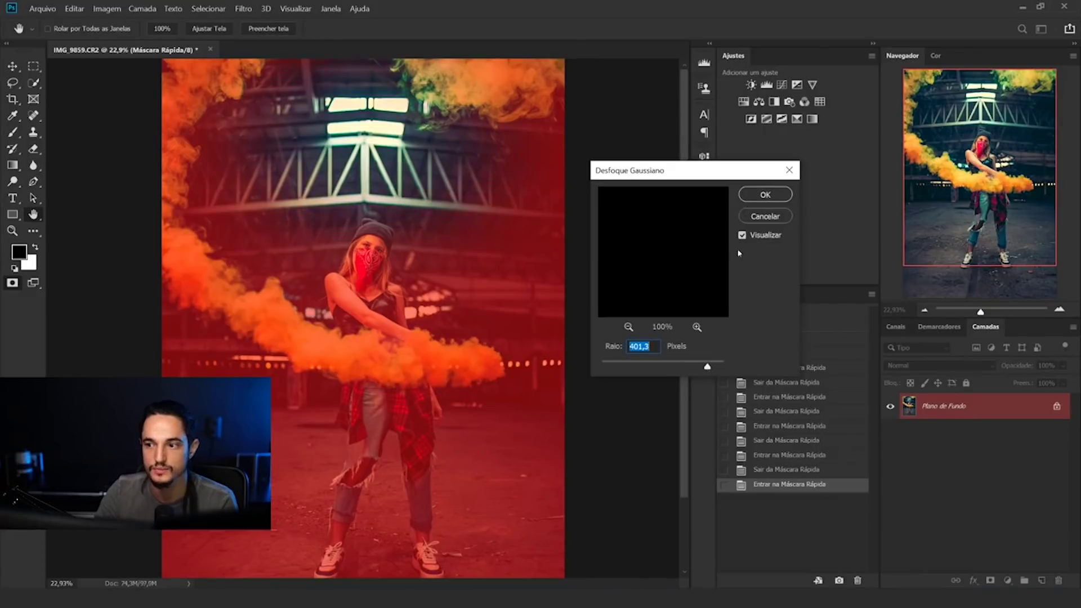
{"action": "left_click", "coordinate": [765, 195]}
Exit Quick Mask, copy the feathered area to Camada 1, then test-move it and undo
{"action": "key", "text": "q"}
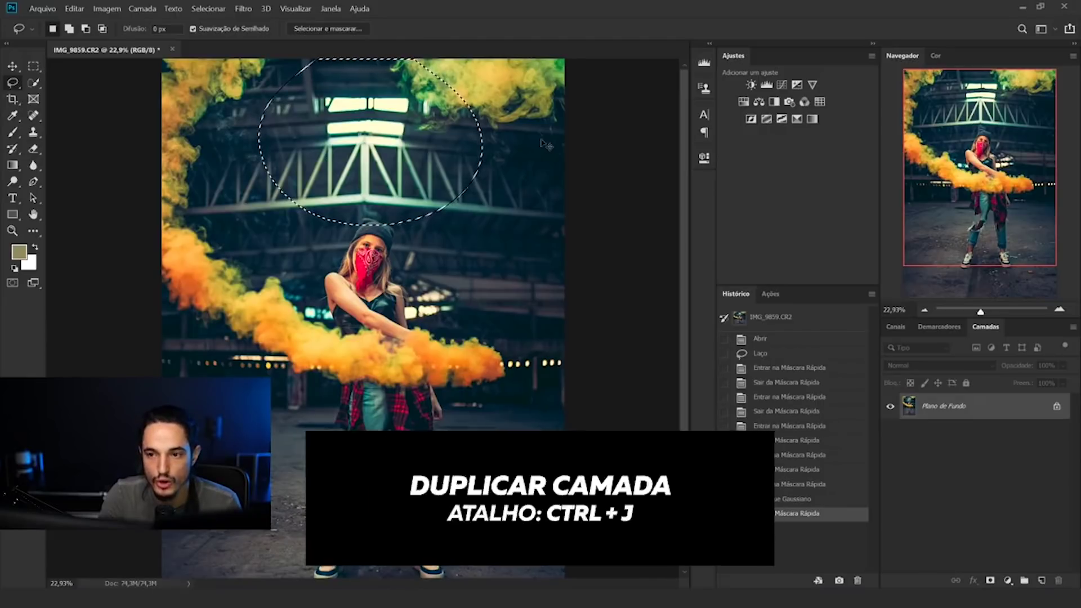
{"action": "key", "text": "ctrl+j"}
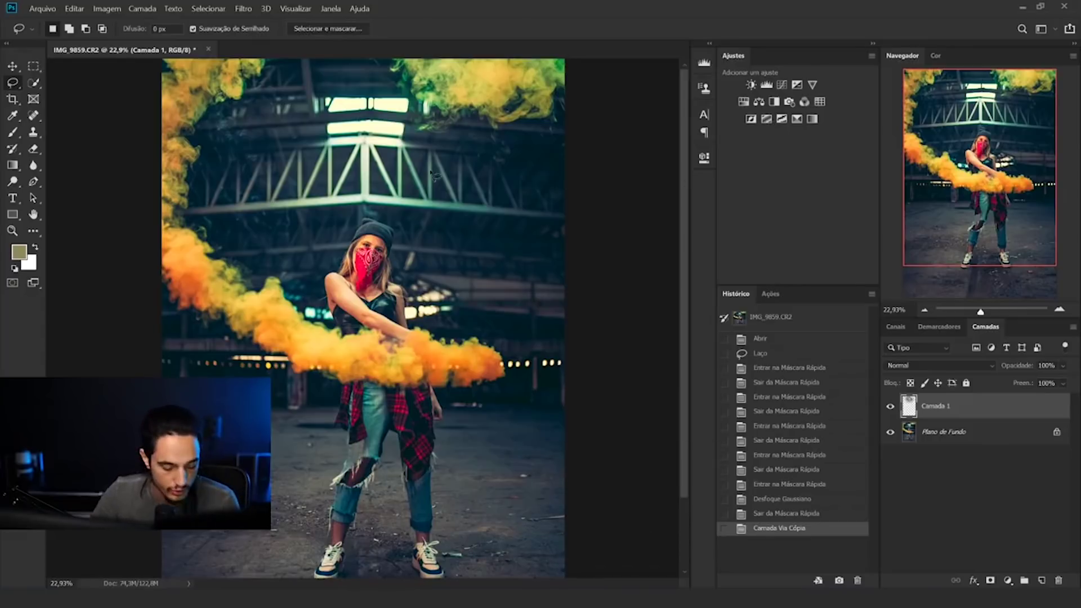
{"action": "key", "text": "v"}
{"action": "left_click_drag", "start_coordinate": [436, 176], "coordinate": [518, 184]}
{"action": "key", "text": "ctrl+z"}
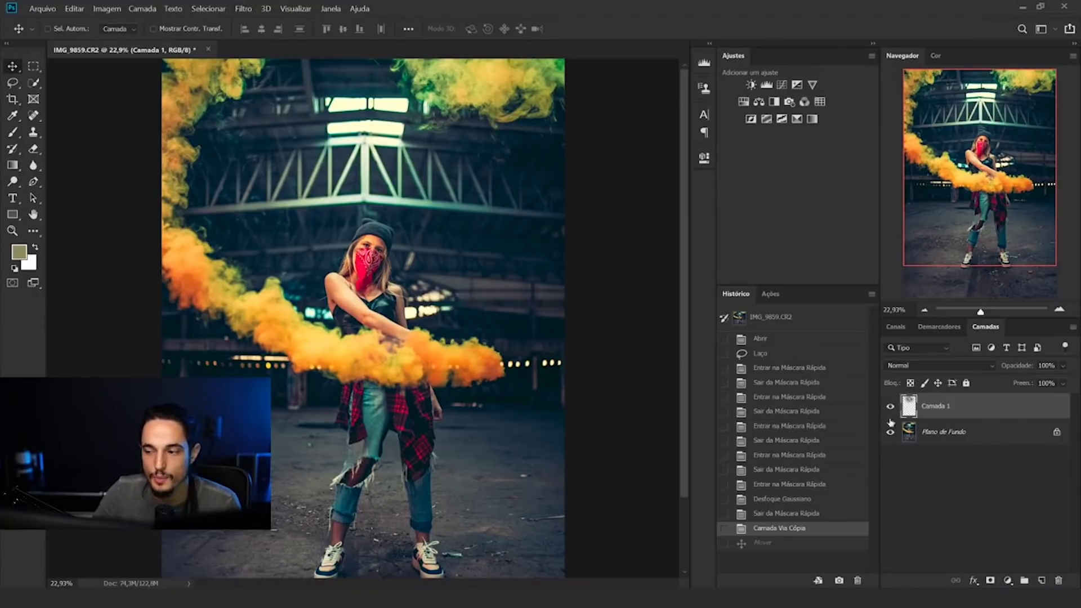
Apply a 52,4-pixel Desfoque Gaussiano to Camada 1 for a soft light glow
{"action": "left_click", "coordinate": [243, 9]}
{"action": "mouse_move", "coordinate": [357, 144]}
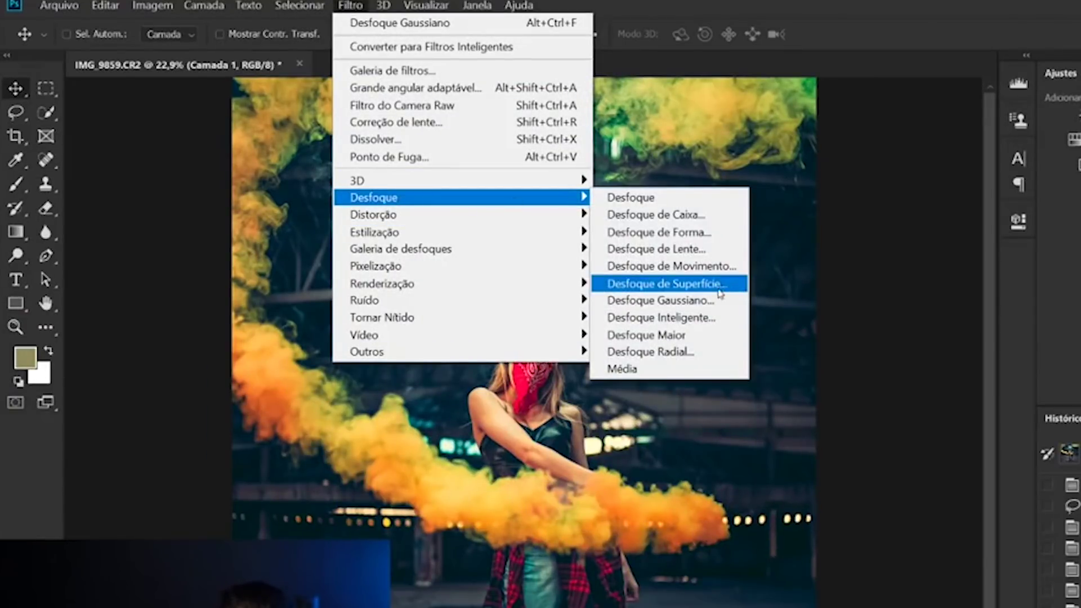
{"action": "left_click", "coordinate": [704, 301]}
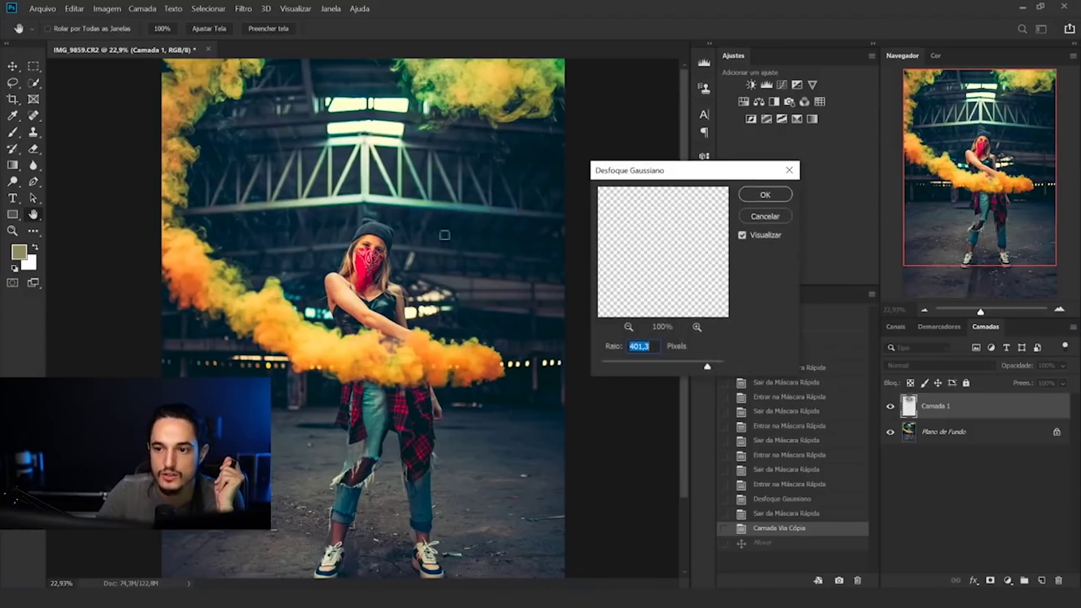
{"action": "left_click_drag", "start_coordinate": [707, 366], "coordinate": [668, 366]}
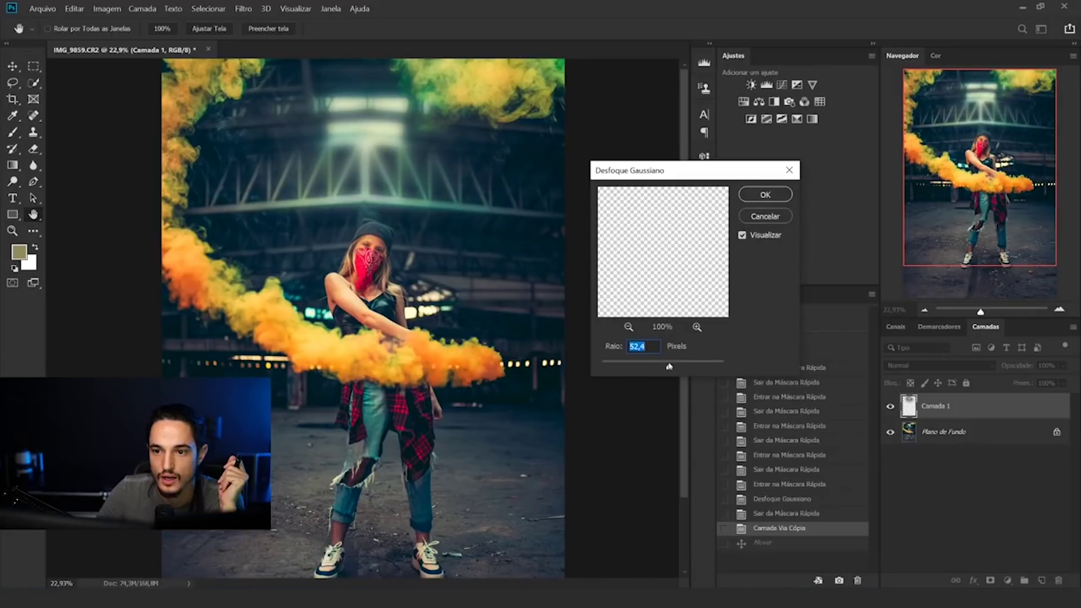
{"action": "left_click", "coordinate": [760, 194]}
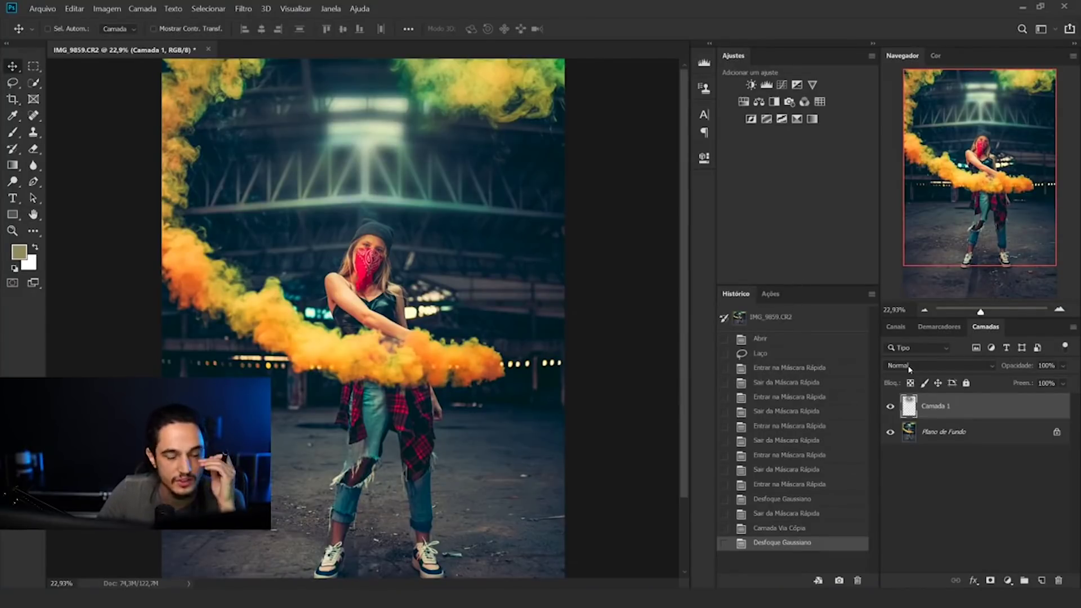
Set Camada 1's blend mode to Divisão and toggle its visibility to compare before and after
{"action": "left_click", "coordinate": [910, 367]}
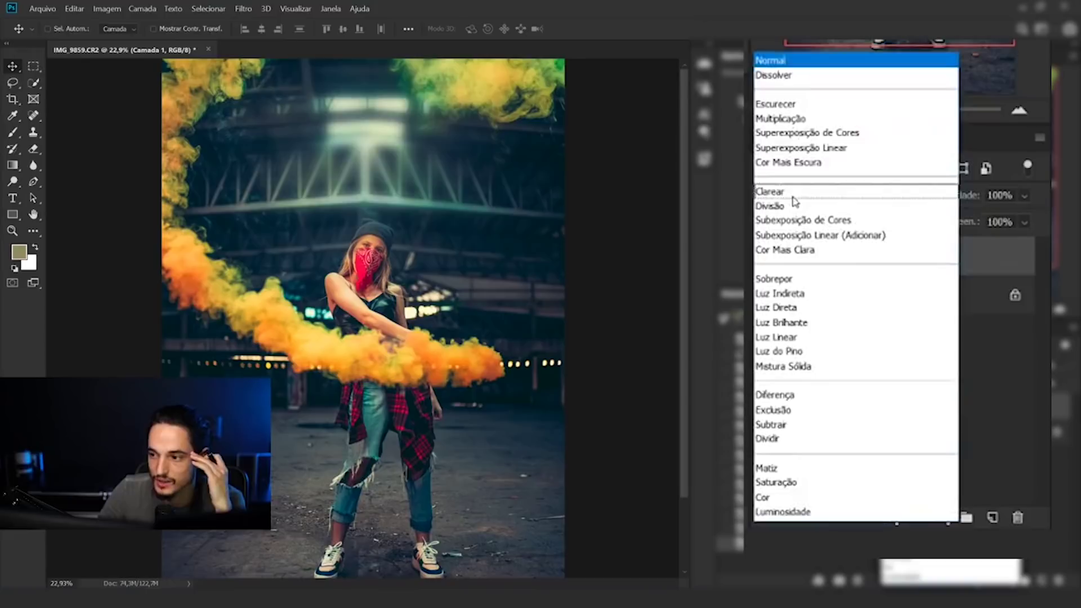
{"action": "left_click", "coordinate": [802, 206]}
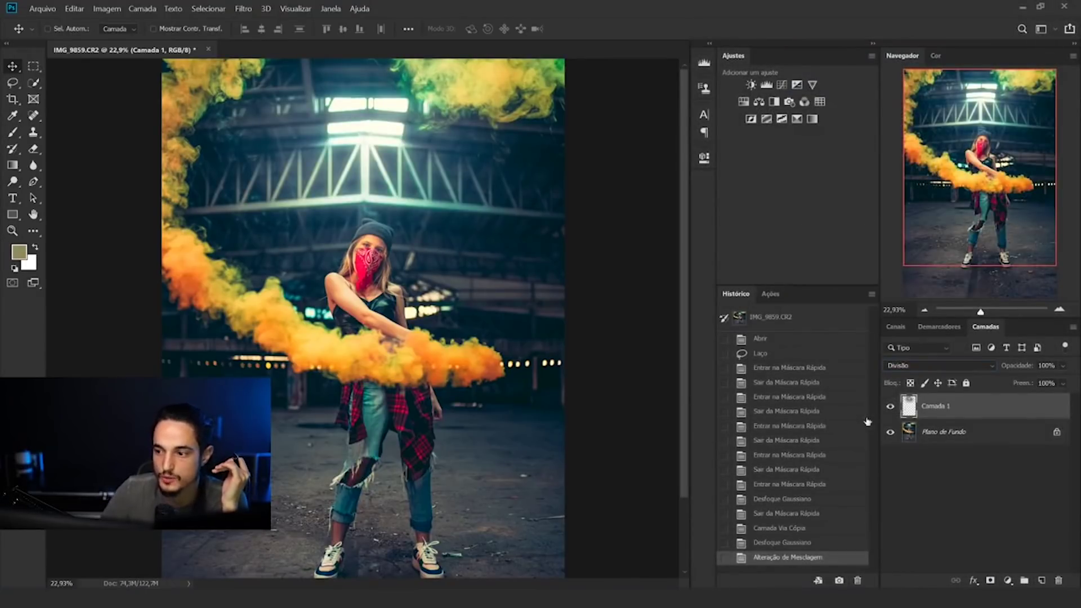
{"action": "left_click", "coordinate": [890, 405]}
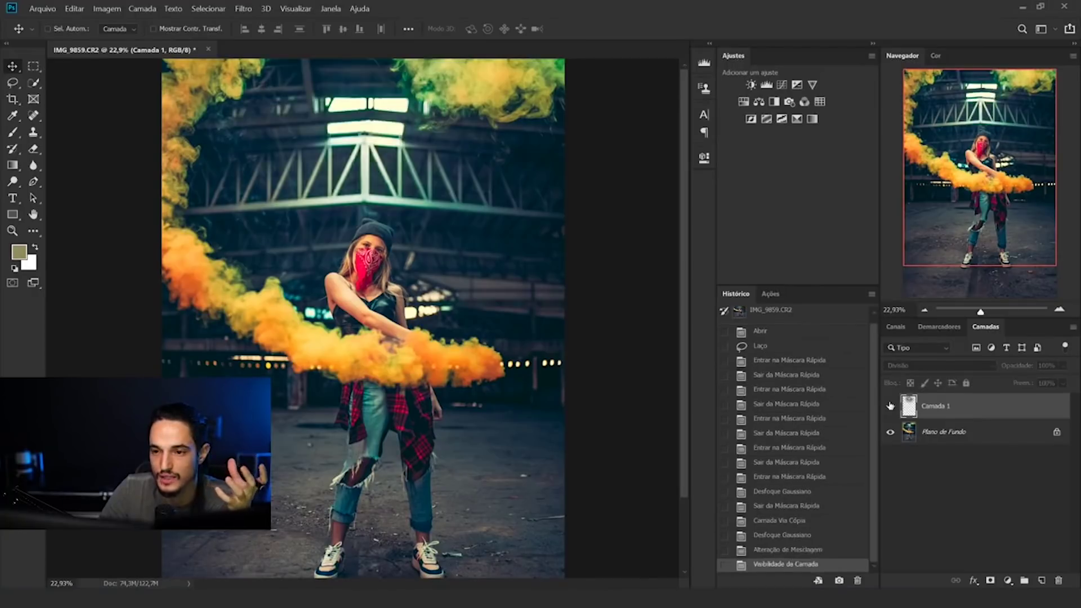
{"action": "left_click", "coordinate": [890, 406]}
{"action": "left_click", "coordinate": [890, 405]}
{"action": "left_click", "coordinate": [890, 405]}
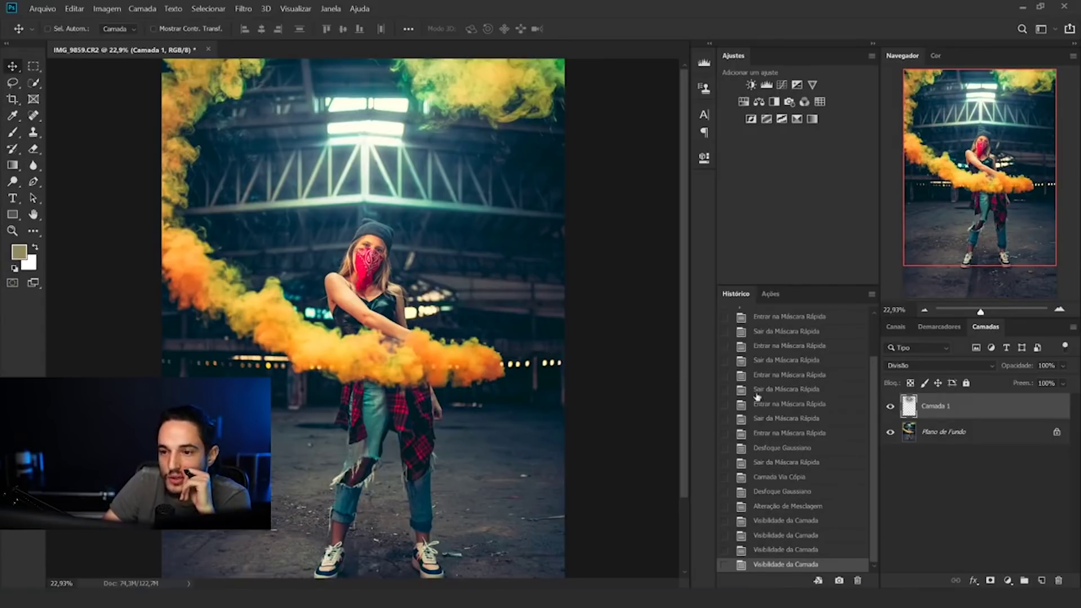
{"action": "left_click", "coordinate": [890, 406]}
{"action": "left_click", "coordinate": [890, 406]}
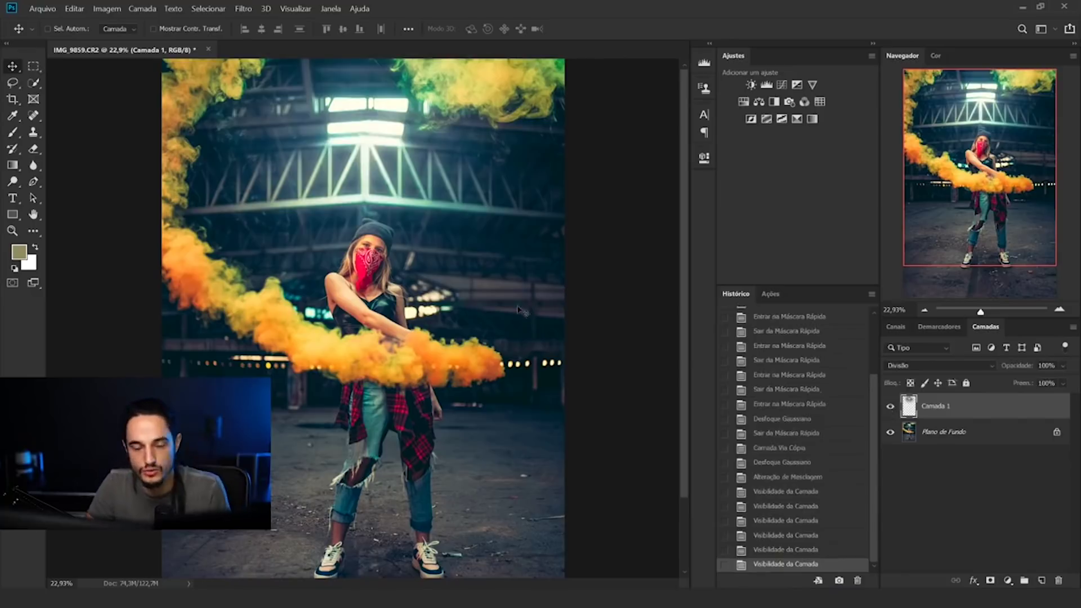
{"action": "key", "text": "ctrl"}
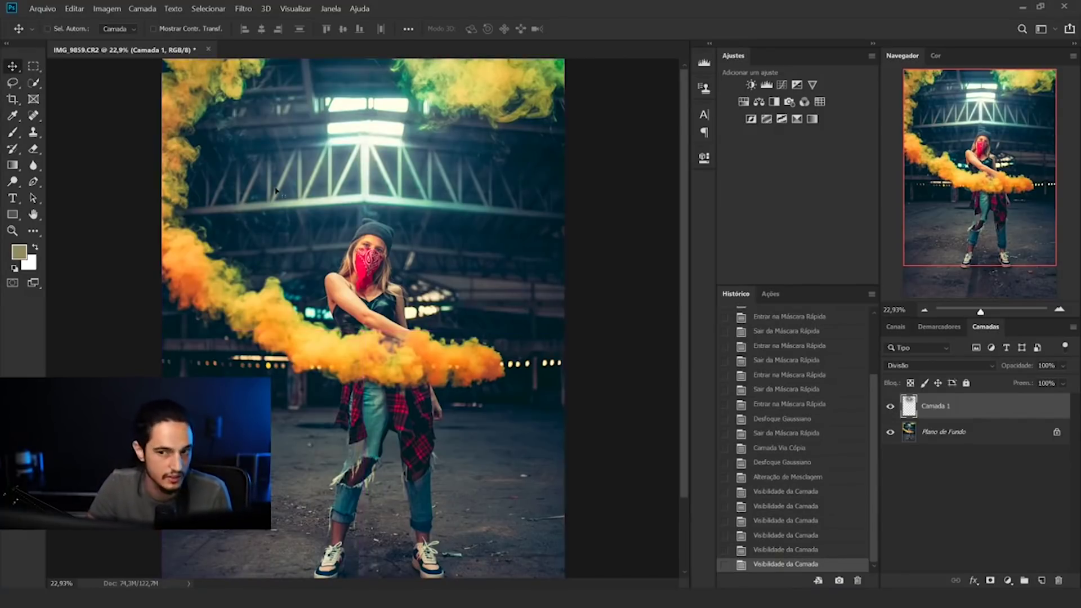
{"action": "key", "text": "ctrl"}
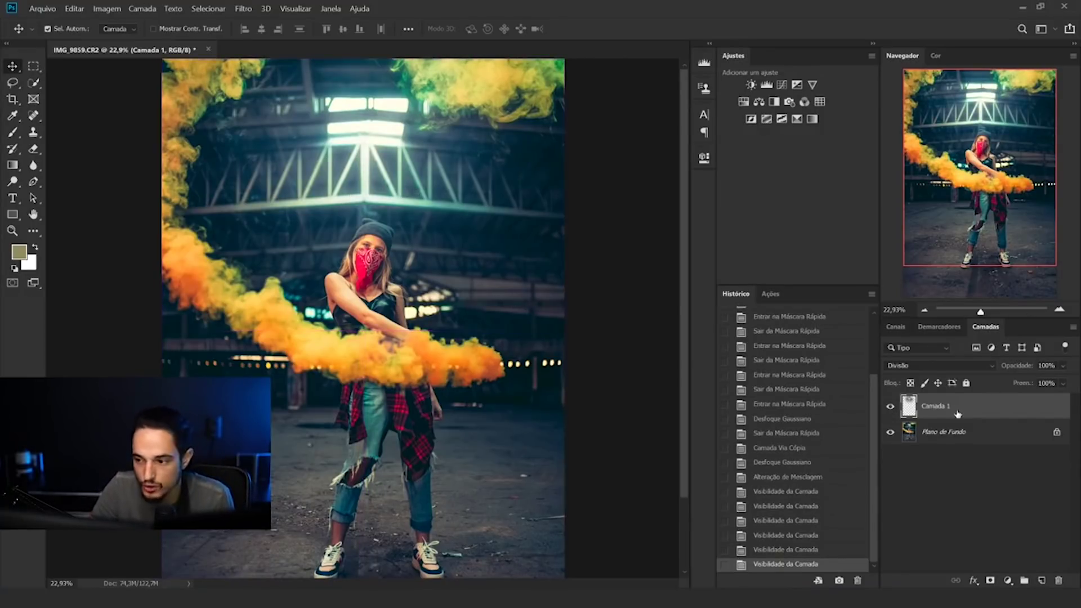
Apply Equilíbrio de Cores of -99, +73, +100 on the midtones of Camada 1
{"action": "key", "text": "ctrl+b"}
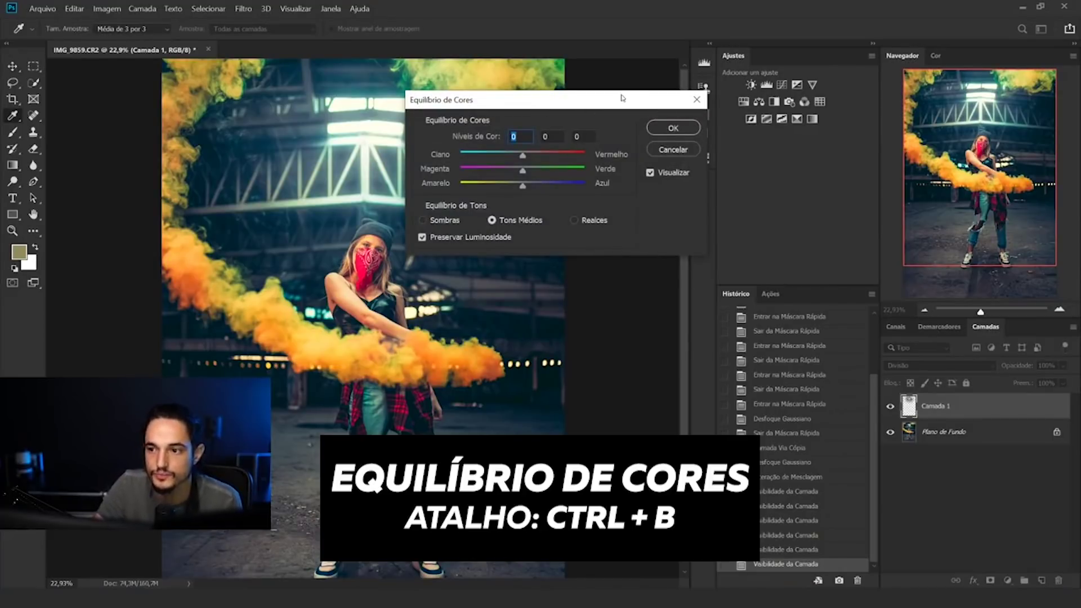
{"action": "left_click_drag", "start_coordinate": [622, 98], "coordinate": [877, 123]}
{"action": "left_click_drag", "start_coordinate": [777, 211], "coordinate": [716, 179]}
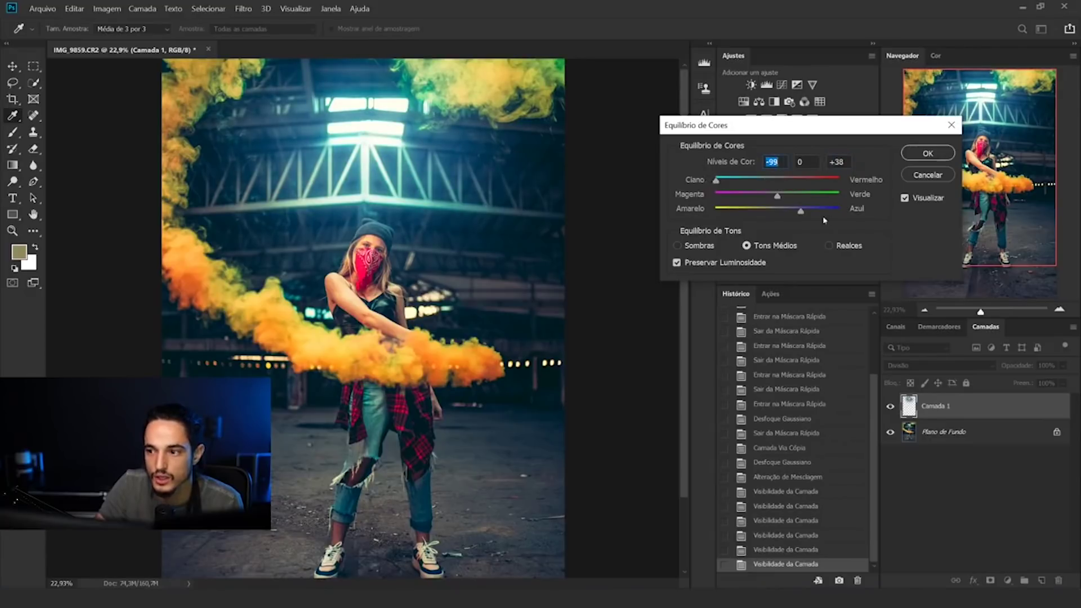
{"action": "left_click_drag", "start_coordinate": [837, 211], "coordinate": [906, 215]}
{"action": "left_click_drag", "start_coordinate": [840, 212], "coordinate": [874, 221]}
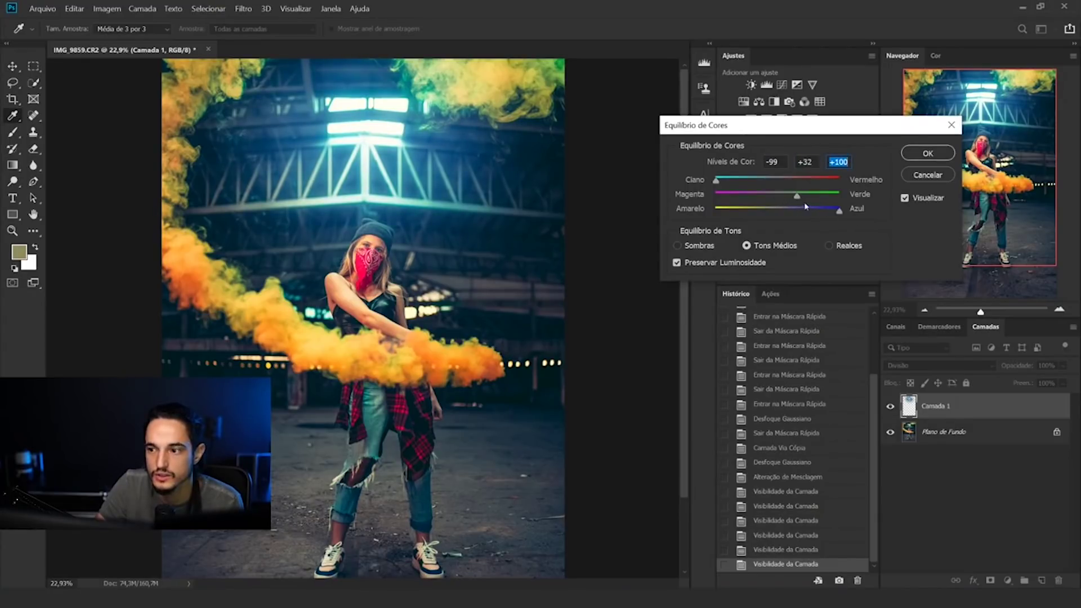
{"action": "left_click_drag", "start_coordinate": [799, 197], "coordinate": [844, 212]}
{"action": "left_click", "coordinate": [823, 197]}
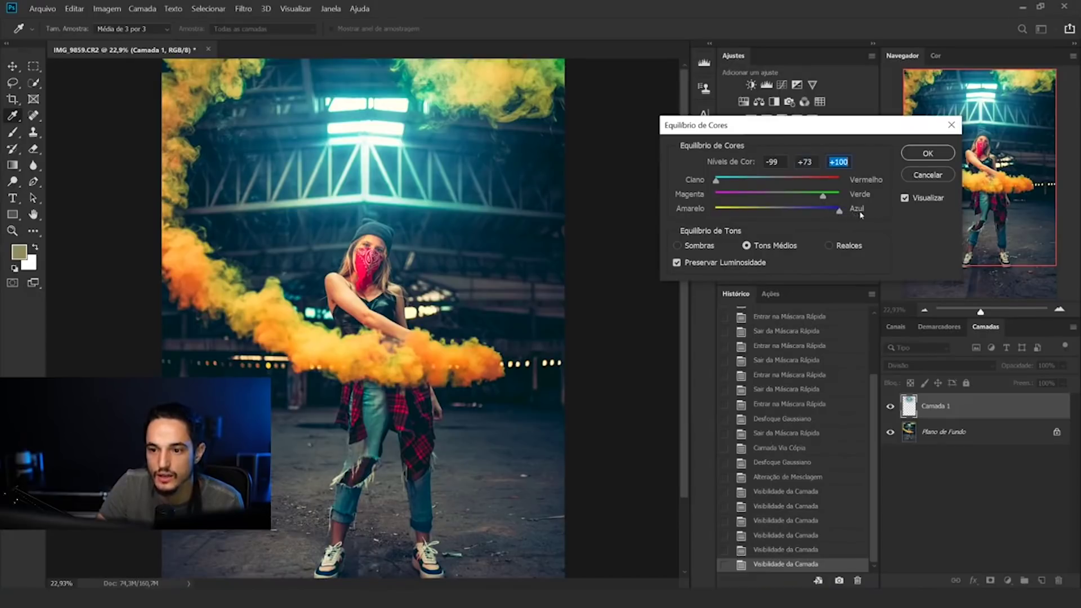
{"action": "left_click", "coordinate": [917, 158]}
Switch to the Move tool and toggle Camada 1 on and off to compare the cyan glow
{"action": "key", "text": "v"}
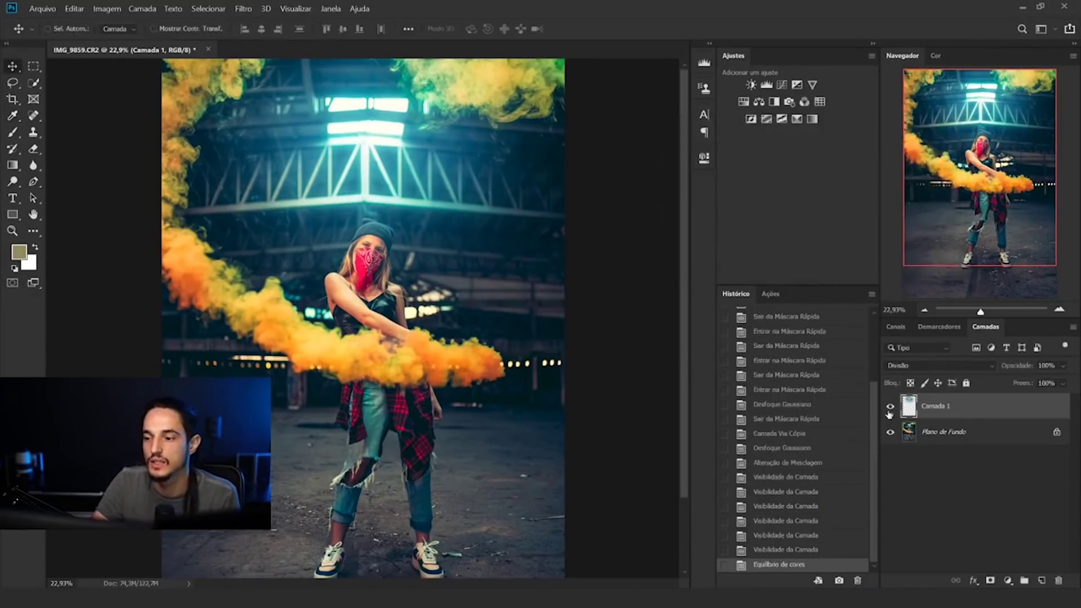
{"action": "left_click", "coordinate": [890, 407]}
{"action": "left_click", "coordinate": [890, 406]}
Erase Camada 1's cyan glow near the woman's face with a size-510 Eraser
{"action": "key", "text": "ctrl+0"}
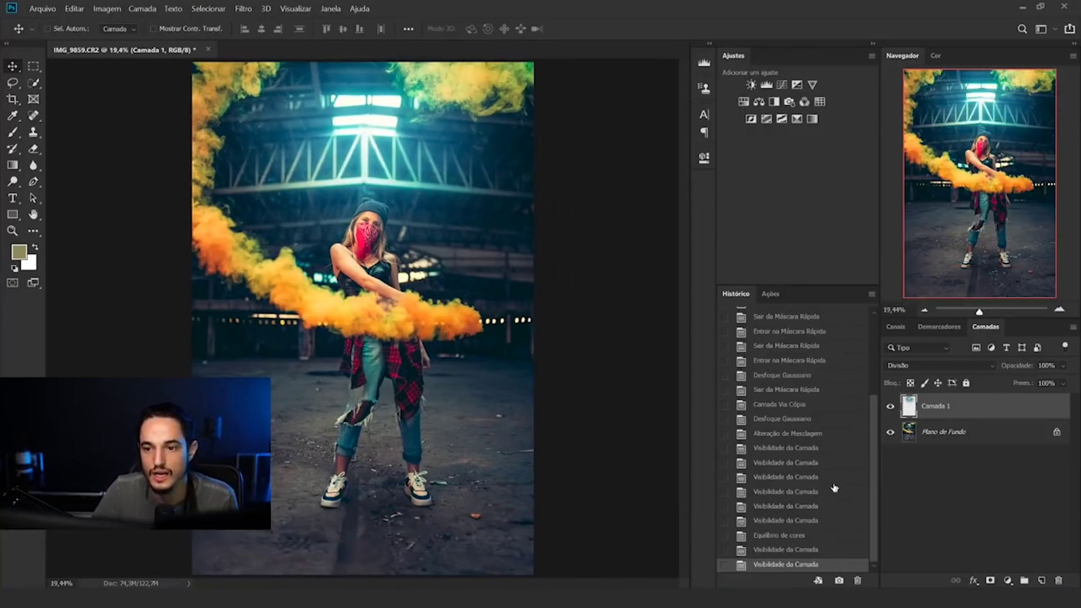
{"action": "scroll", "coordinate": [443, 210], "scroll_direction": "up", "scroll_amount": 6}
{"action": "scroll", "coordinate": [366, 253], "scroll_direction": "down", "scroll_amount": 4}
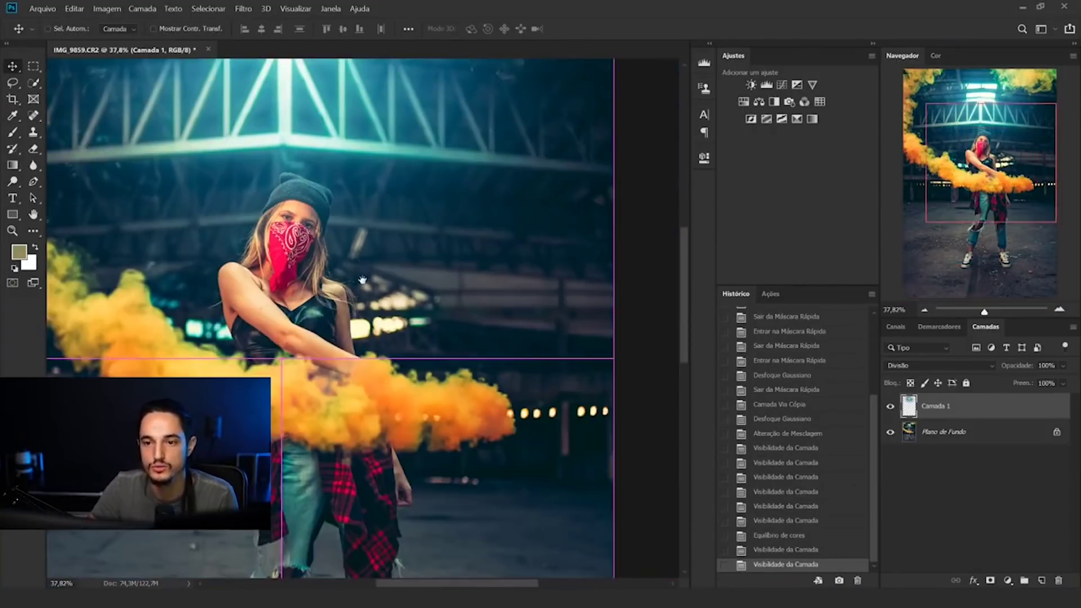
{"action": "scroll", "coordinate": [606, 397], "scroll_direction": "up", "scroll_amount": 2}
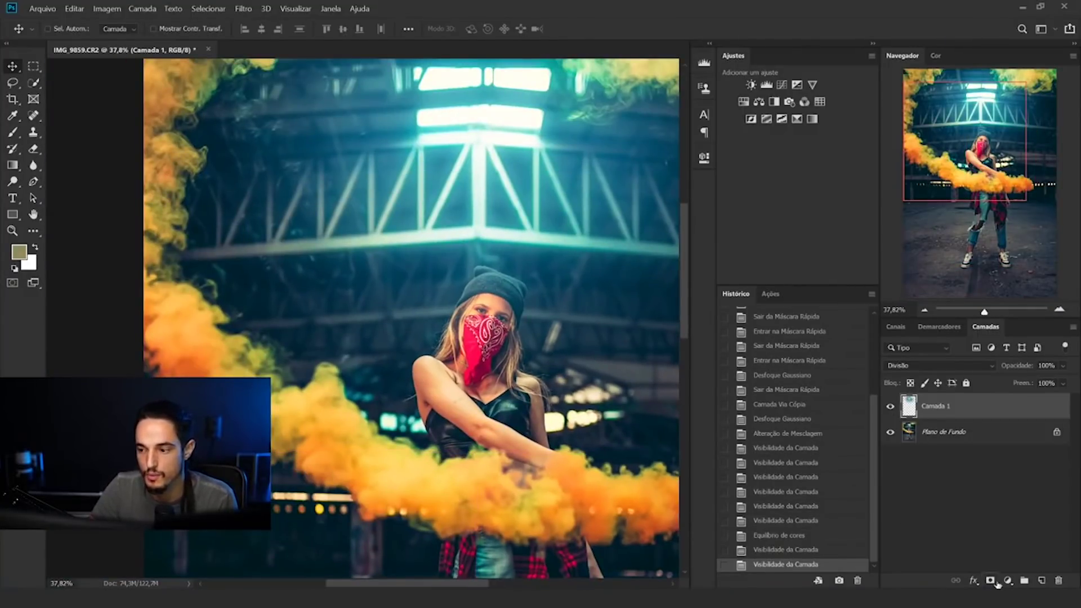
{"action": "left_click", "coordinate": [35, 149]}
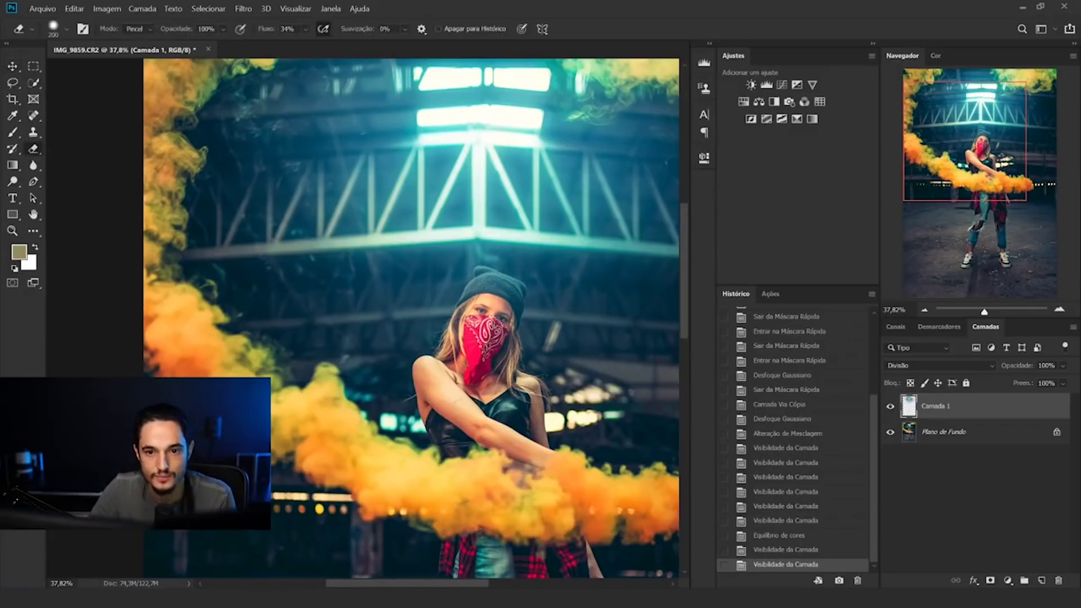
{"action": "left_click", "coordinate": [492, 313]}
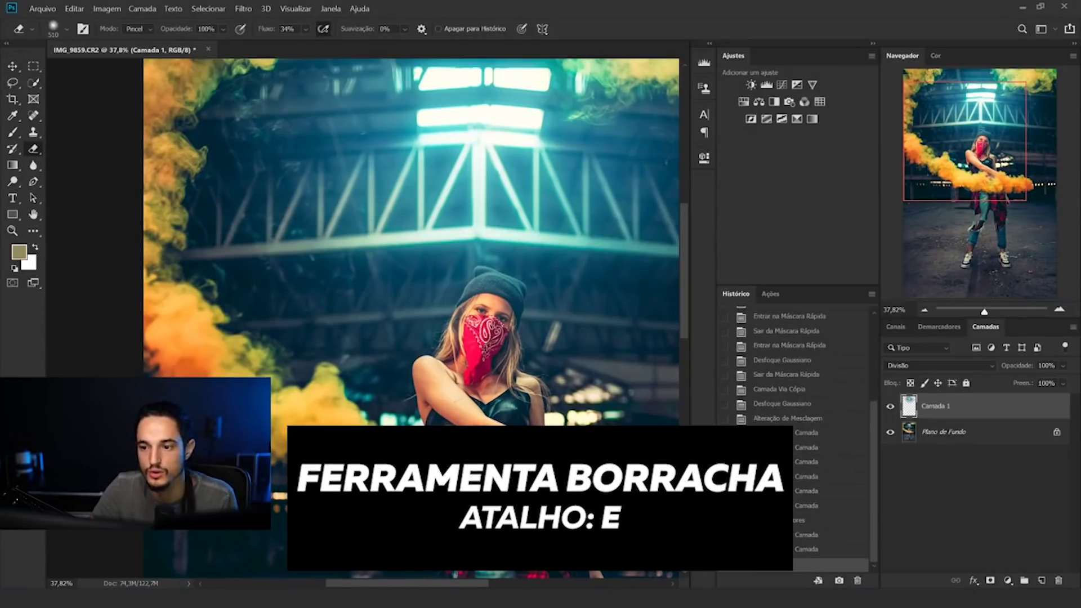
Fit the photo on screen, compare Camada 1 on and off, then select Plano de Fundo
{"action": "key", "text": "ctrl+0"}
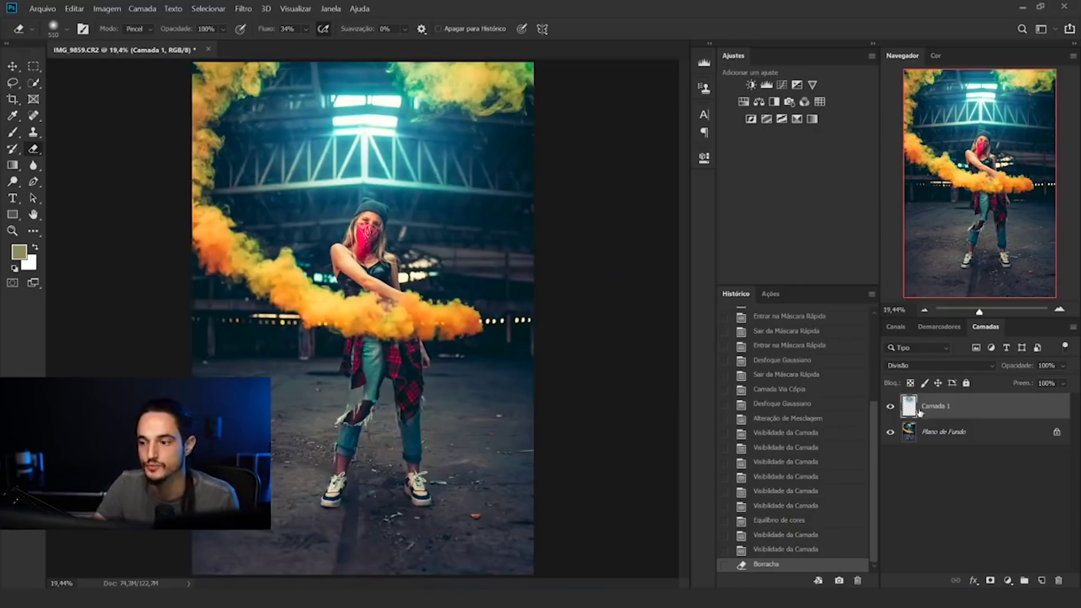
{"action": "left_click", "coordinate": [890, 407]}
{"action": "left_click", "coordinate": [890, 406]}
{"action": "left_click", "coordinate": [890, 406]}
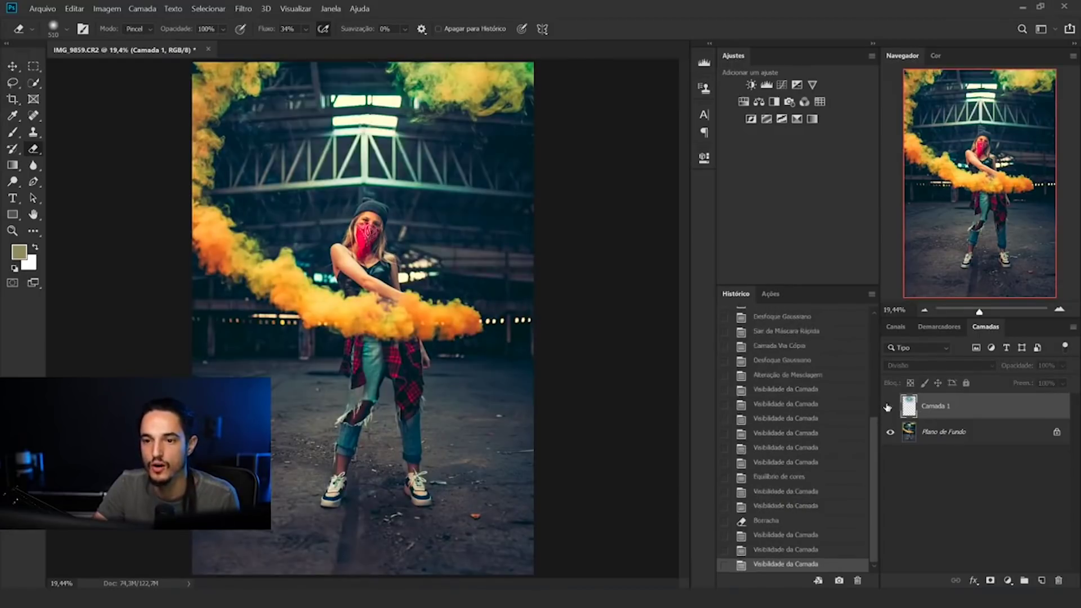
{"action": "left_click", "coordinate": [890, 407]}
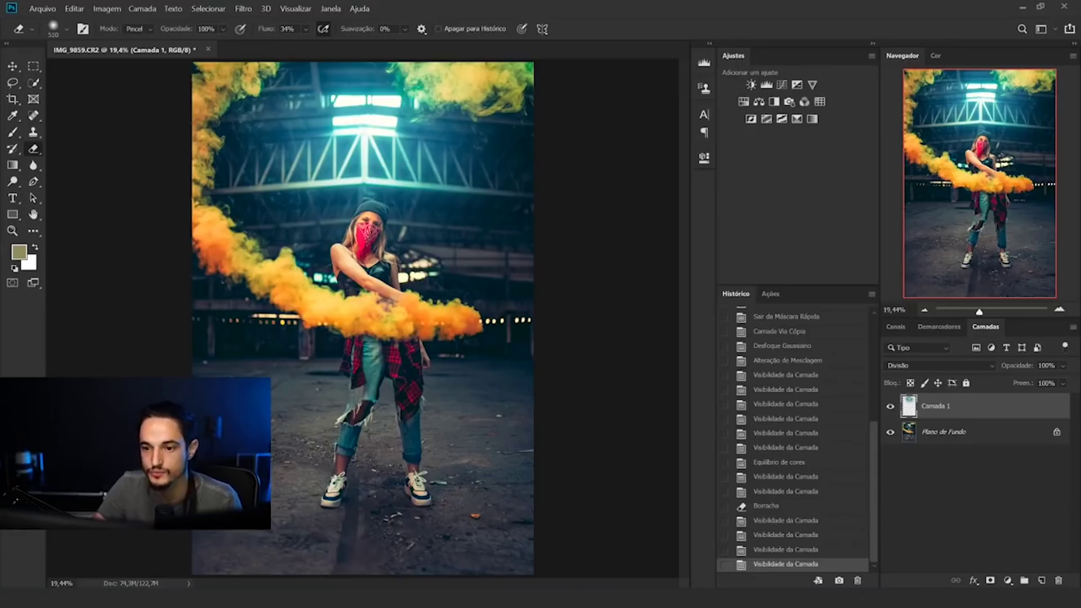
{"action": "left_click", "coordinate": [974, 433]}
Lasso the smoke trail from the top left down to the woman's hands on Plano de Fundo
{"action": "key", "text": "l"}
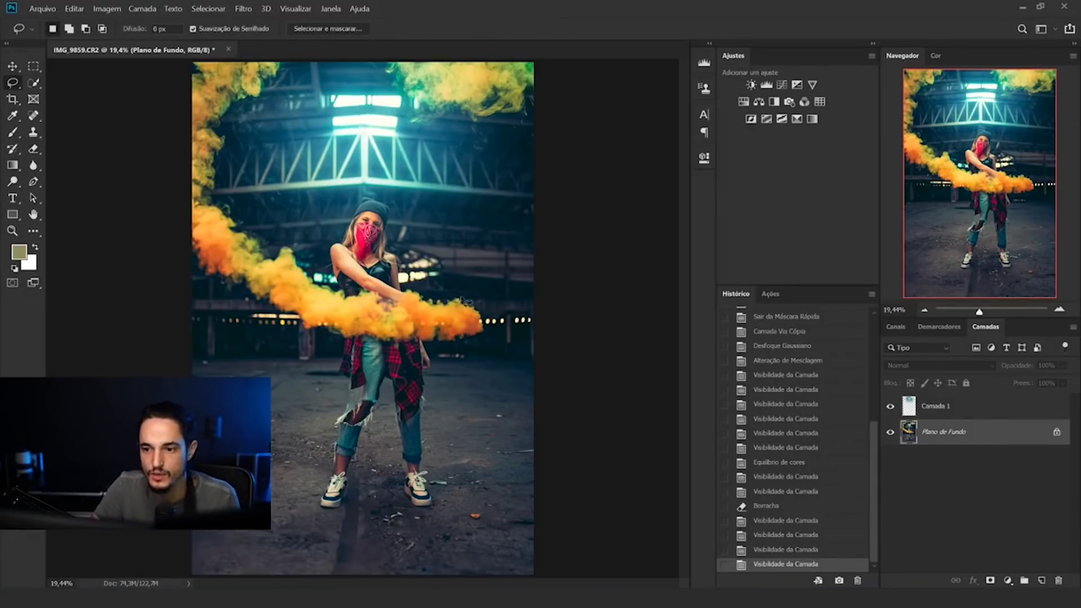
{"action": "mouse_move", "coordinate": [462, 297]}
{"action": "left_mouse_down"}
{"action": "mouse_move", "coordinate": [364, 300]}
{"action": "mouse_move", "coordinate": [251, 236]}
{"action": "mouse_move", "coordinate": [224, 204]}
{"action": "mouse_move", "coordinate": [222, 125]}
{"action": "mouse_move", "coordinate": [284, 72]}
{"action": "mouse_move", "coordinate": [281, 59]}
{"action": "mouse_move", "coordinate": [175, 55]}
{"action": "mouse_move", "coordinate": [146, 91]}
{"action": "mouse_move", "coordinate": [134, 156]}
{"action": "mouse_move", "coordinate": [160, 221]}
{"action": "mouse_move", "coordinate": [224, 278]}
{"action": "mouse_move", "coordinate": [319, 335]}
{"action": "mouse_move", "coordinate": [413, 348]}
{"action": "mouse_move", "coordinate": [457, 350]}
{"action": "mouse_move", "coordinate": [484, 338]}
{"action": "mouse_move", "coordinate": [462, 294]}
{"action": "left_mouse_up"}
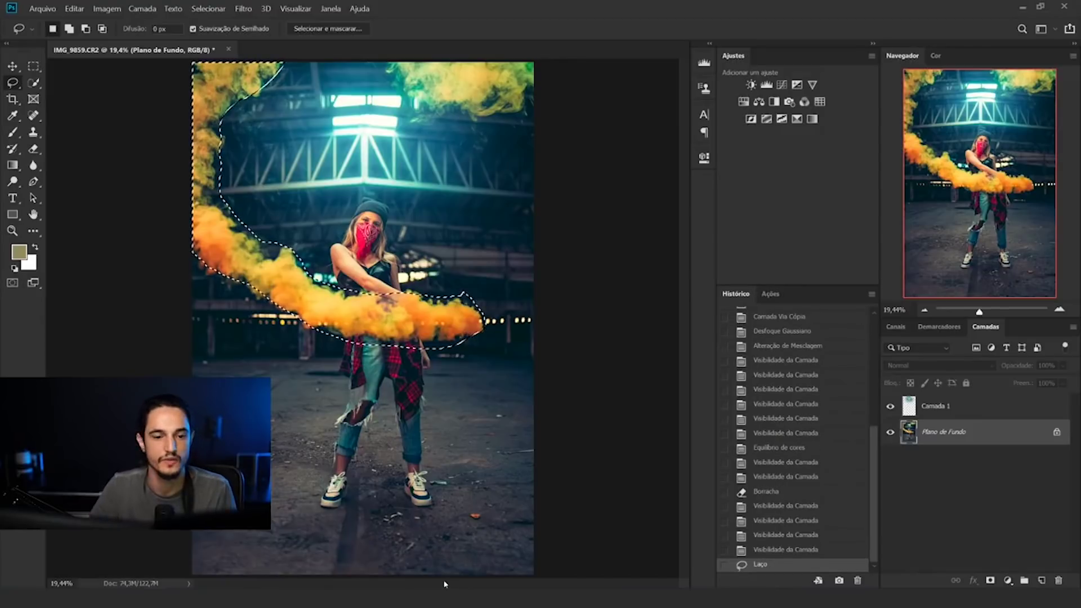
Give the smoke's Quick Mask a 64 px Gaussian Blur and return to a feathered selection
{"action": "key", "text": "d"}
{"action": "key", "text": "q"}
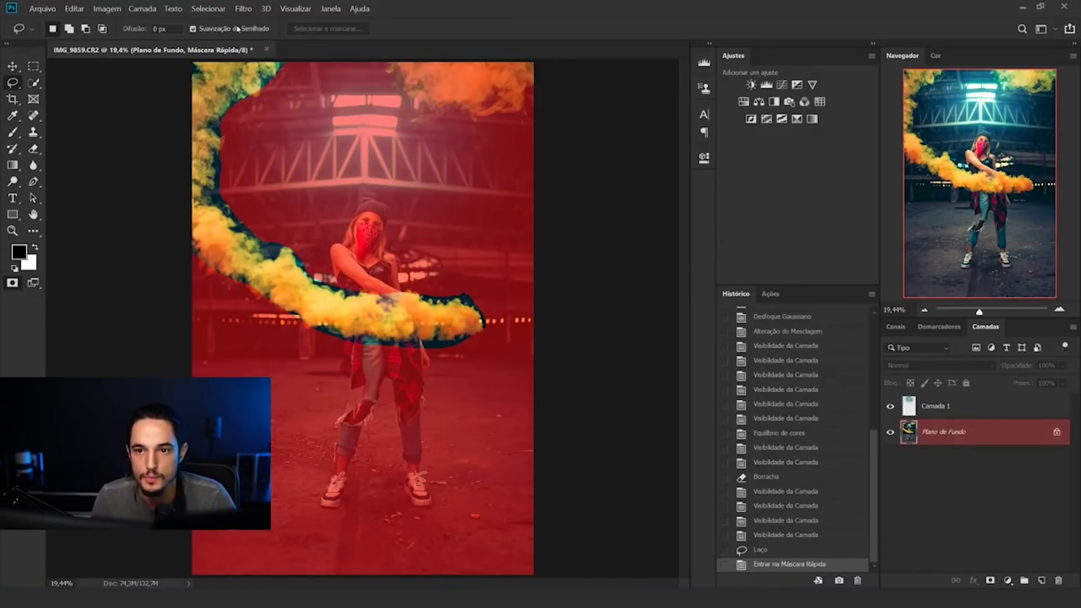
{"action": "left_click", "coordinate": [243, 9]}
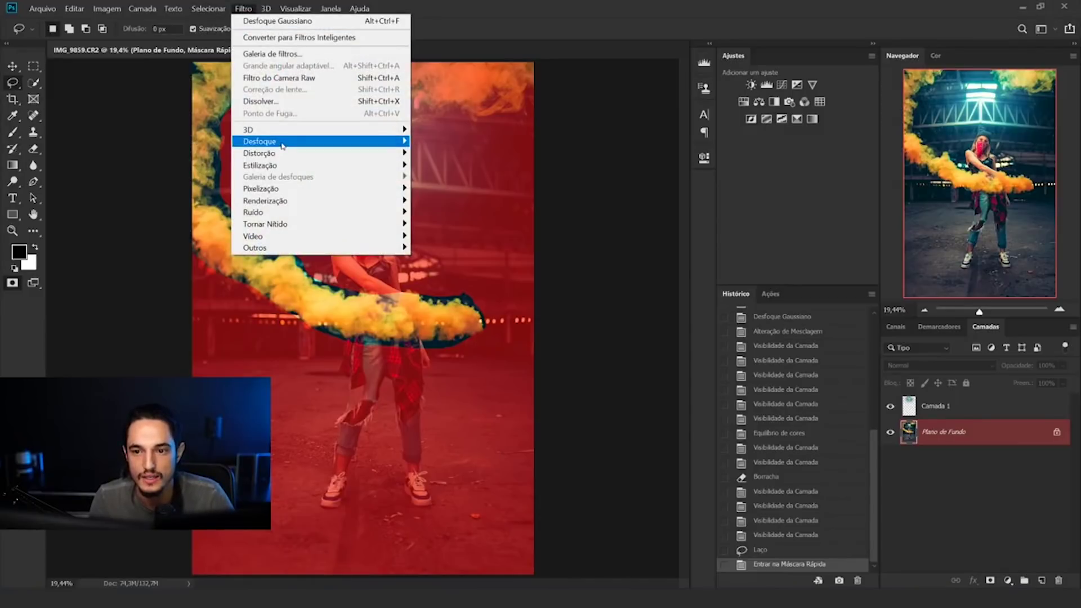
{"action": "mouse_move", "coordinate": [357, 141]}
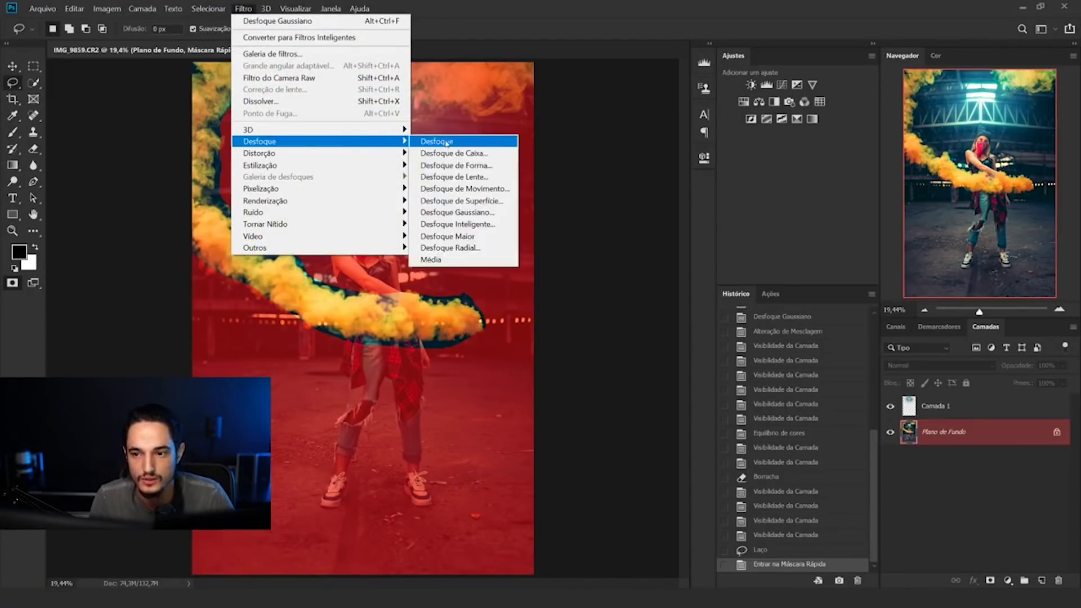
{"action": "left_click", "coordinate": [457, 213]}
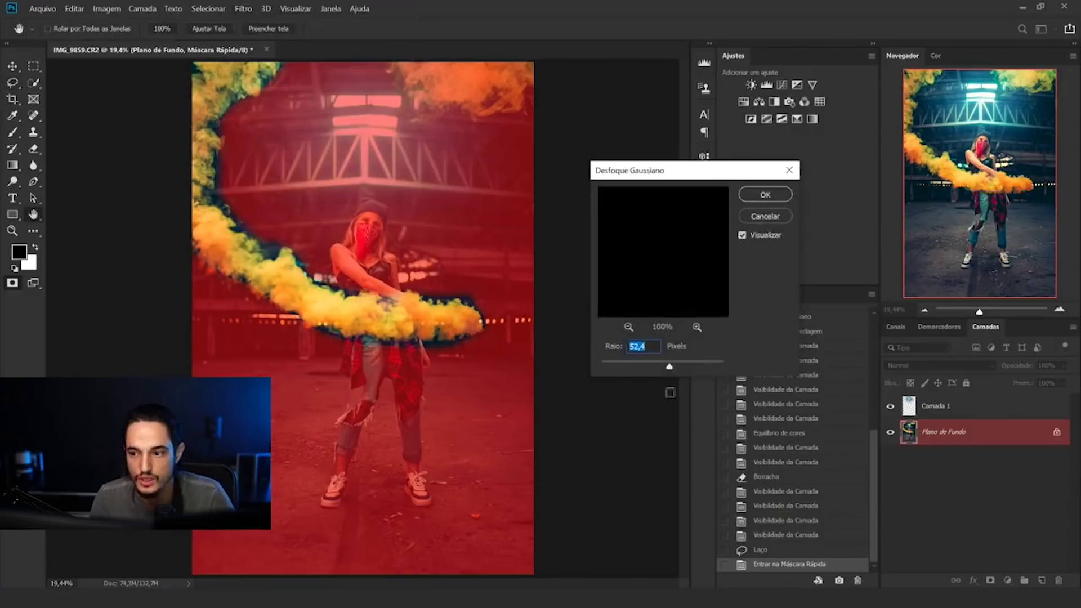
{"action": "left_click_drag", "start_coordinate": [669, 367], "coordinate": [685, 368]}
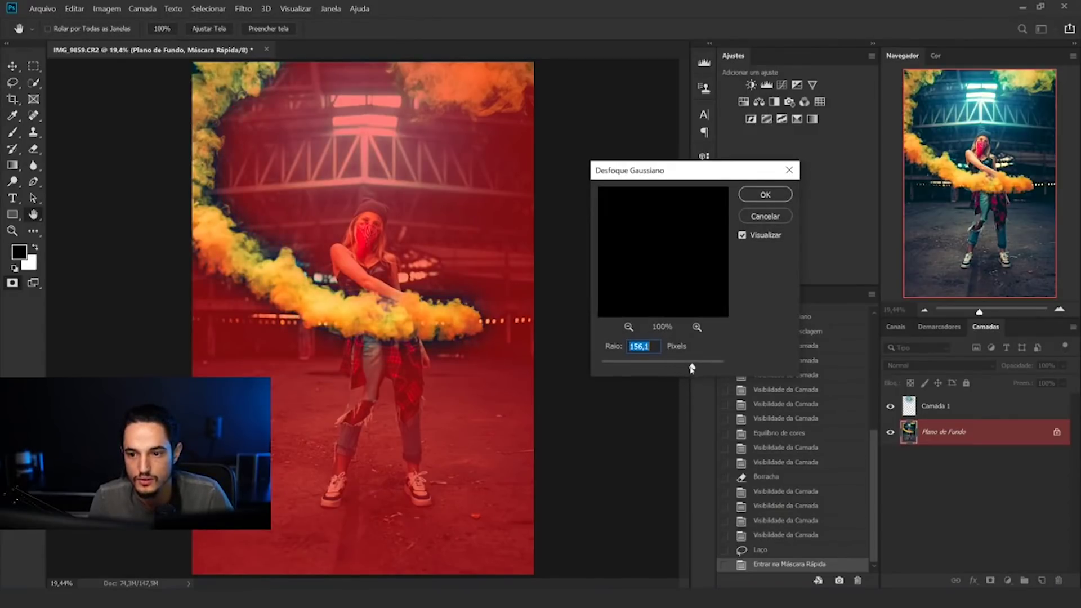
{"action": "left_click_drag", "start_coordinate": [680, 367], "coordinate": [676, 368]}
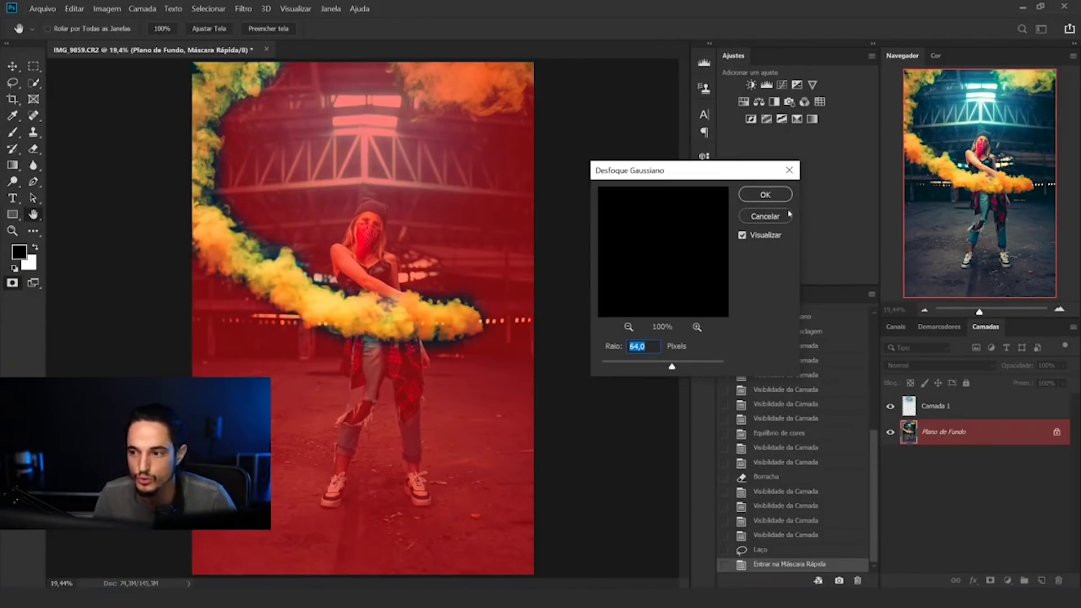
{"action": "left_click", "coordinate": [779, 196]}
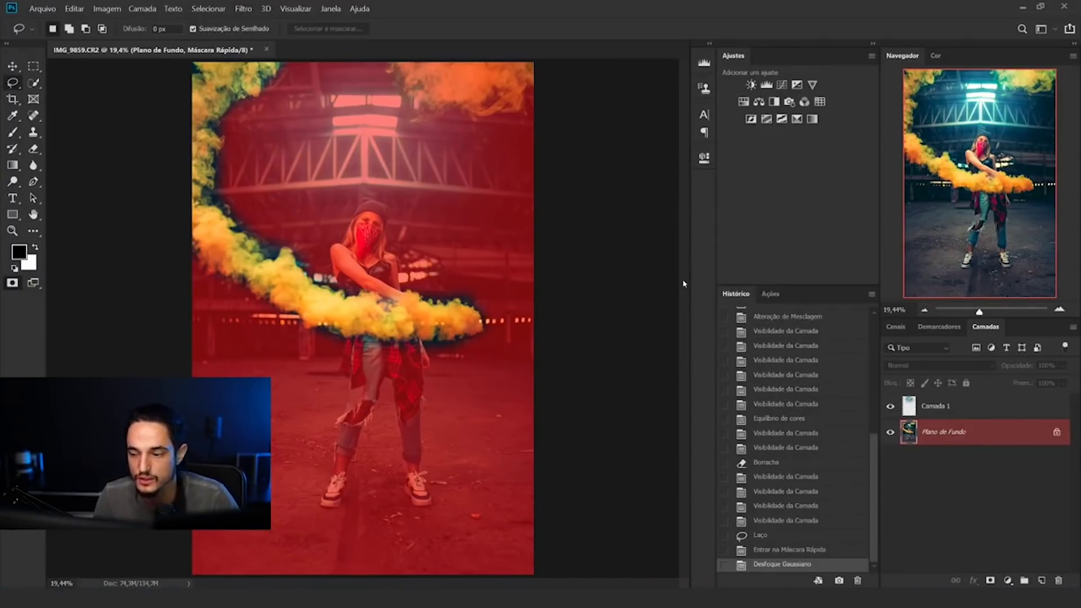
{"action": "key", "text": "q"}
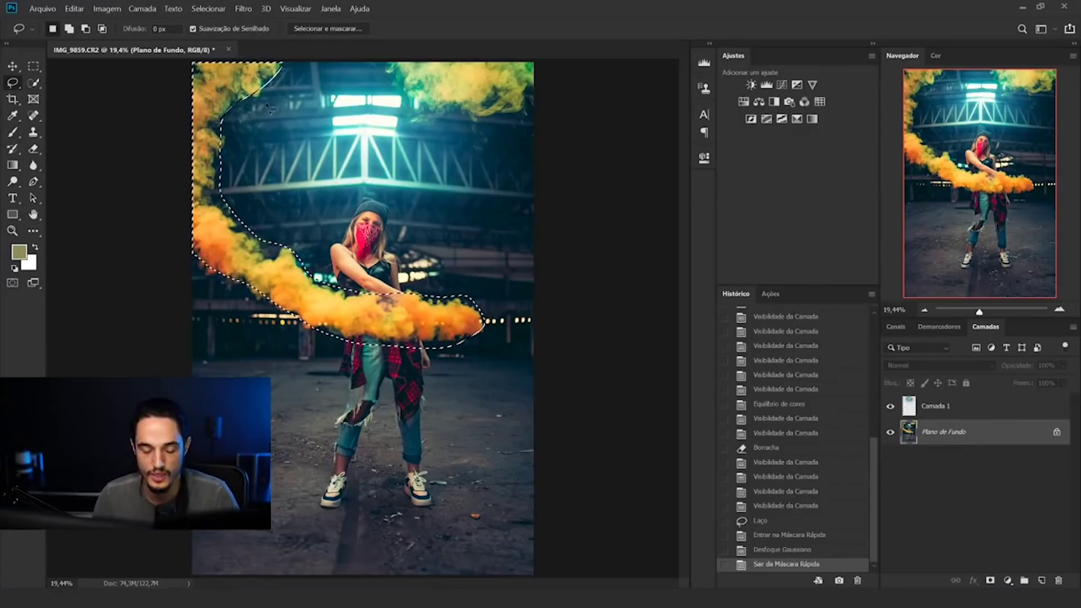
Copy the selected smoke onto a new layer, Camada 2
{"action": "key", "text": "ctrl+j"}
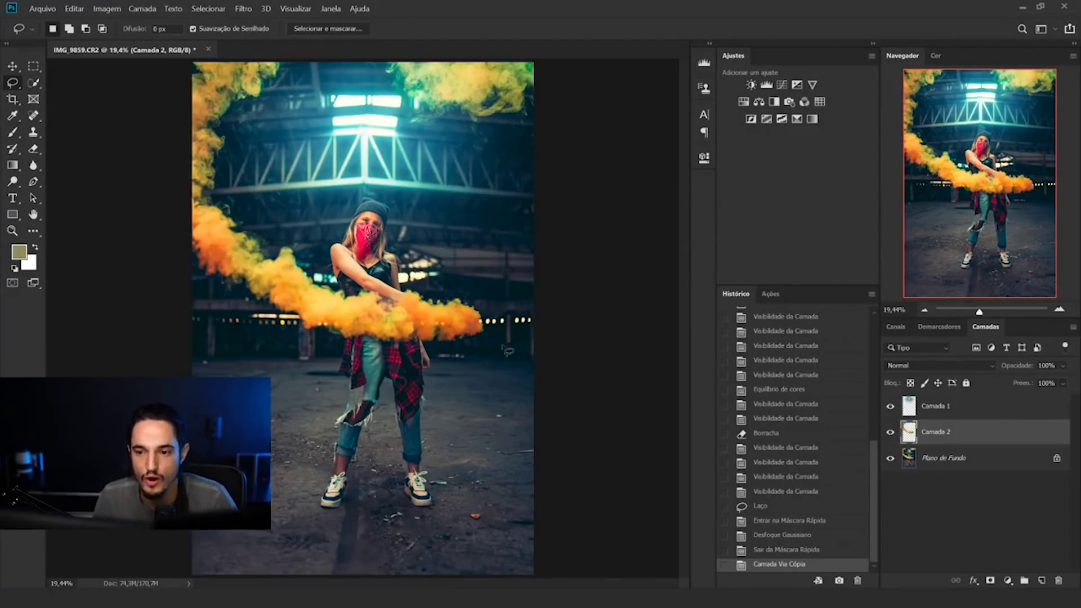
{"action": "key", "text": "ctrl+z"}
{"action": "key", "text": "ctrl+shift+z"}
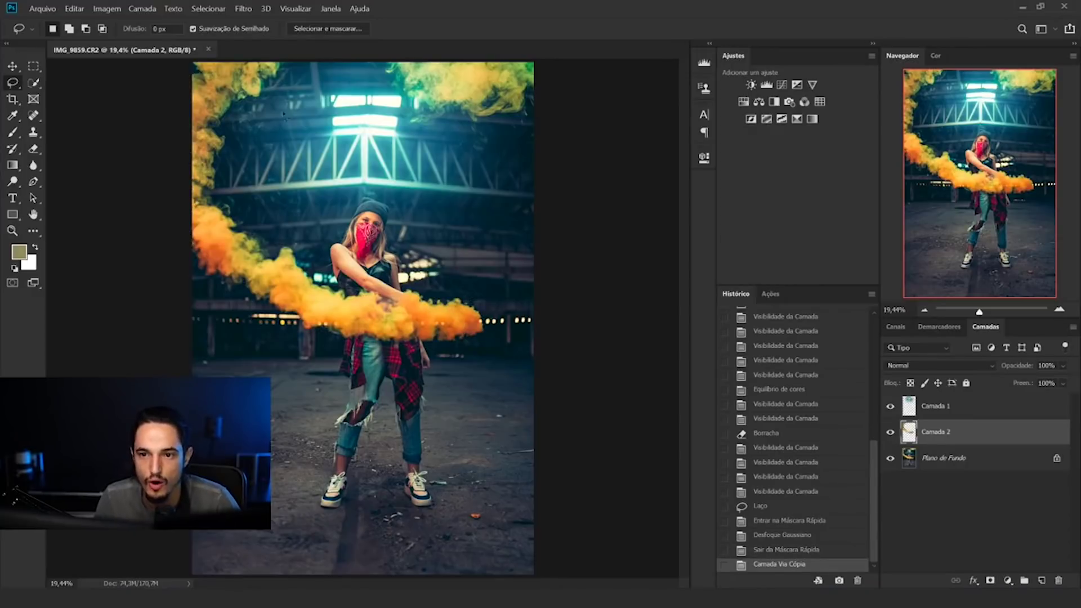
Blur Camada 2 with a 38,7 px Gaussian Blur and set its blend mode to Divisão
{"action": "left_click", "coordinate": [245, 15]}
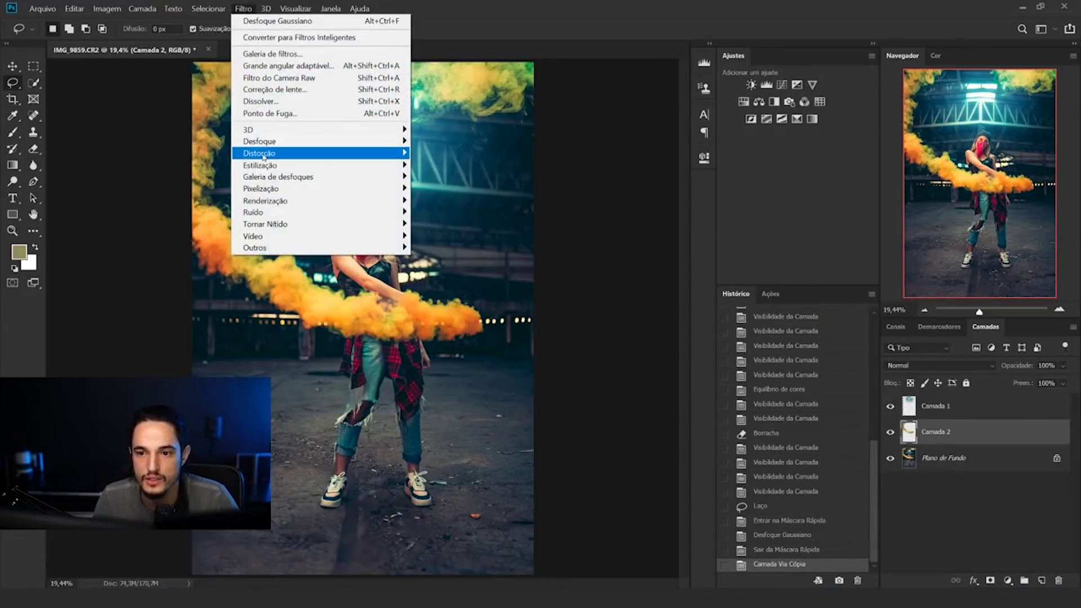
{"action": "mouse_move", "coordinate": [356, 146]}
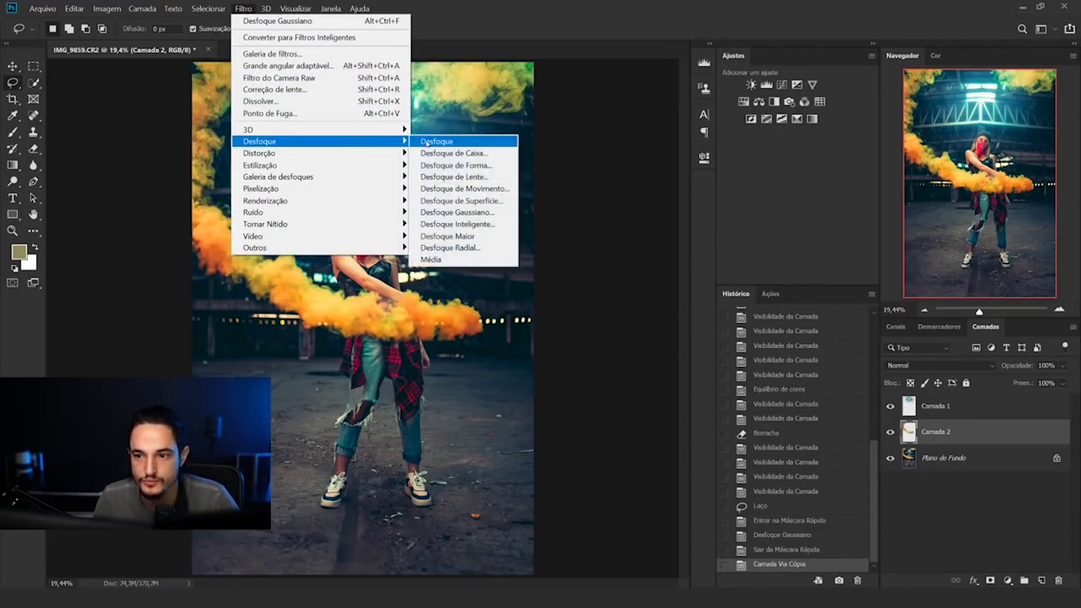
{"action": "left_click", "coordinate": [468, 213]}
{"action": "mouse_move", "coordinate": [671, 367]}
{"action": "left_mouse_down"}
{"action": "mouse_move", "coordinate": [657, 367]}
{"action": "mouse_move", "coordinate": [666, 367]}
{"action": "left_mouse_up"}
{"action": "left_click", "coordinate": [765, 194]}
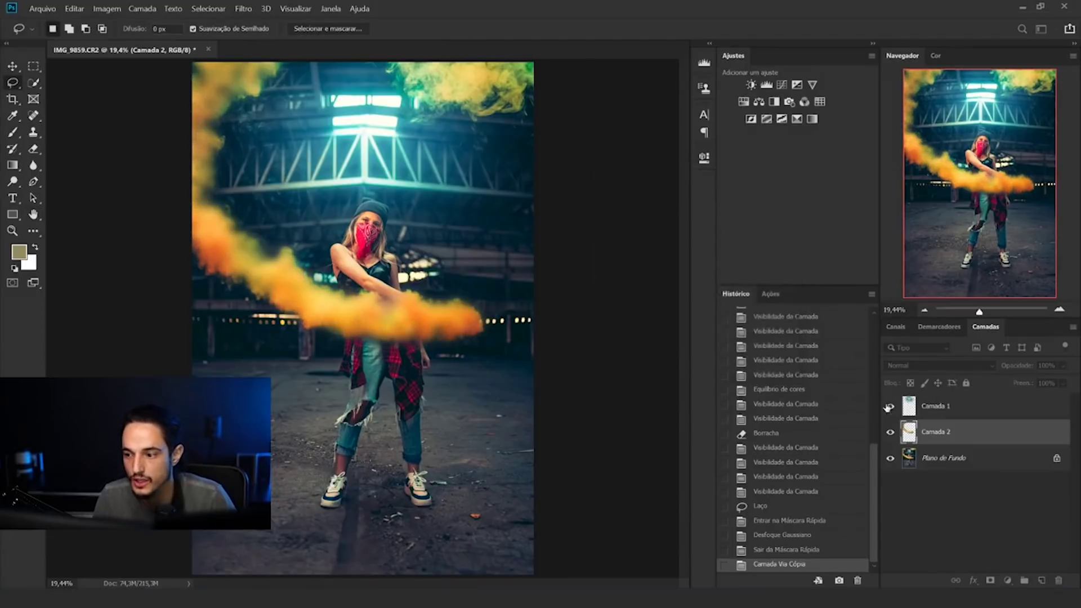
{"action": "left_click", "coordinate": [907, 365]}
{"action": "left_click", "coordinate": [896, 373]}
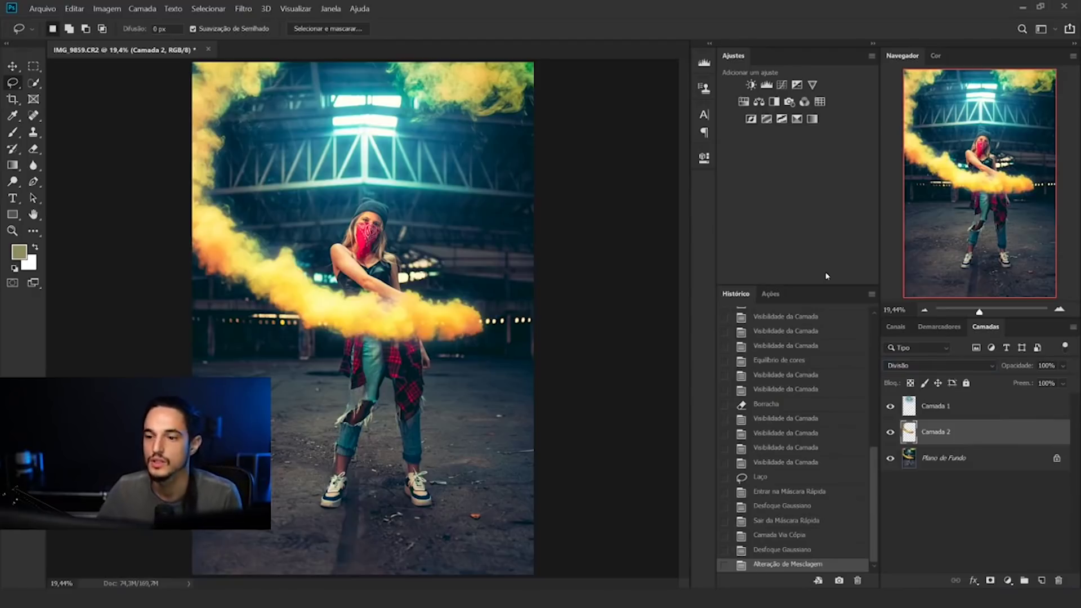
Color-balance Camada 2 to Midtones Yellow -100 and Shadows Blue +11, then set 77% opacity
{"action": "key", "text": "ctrl+b"}
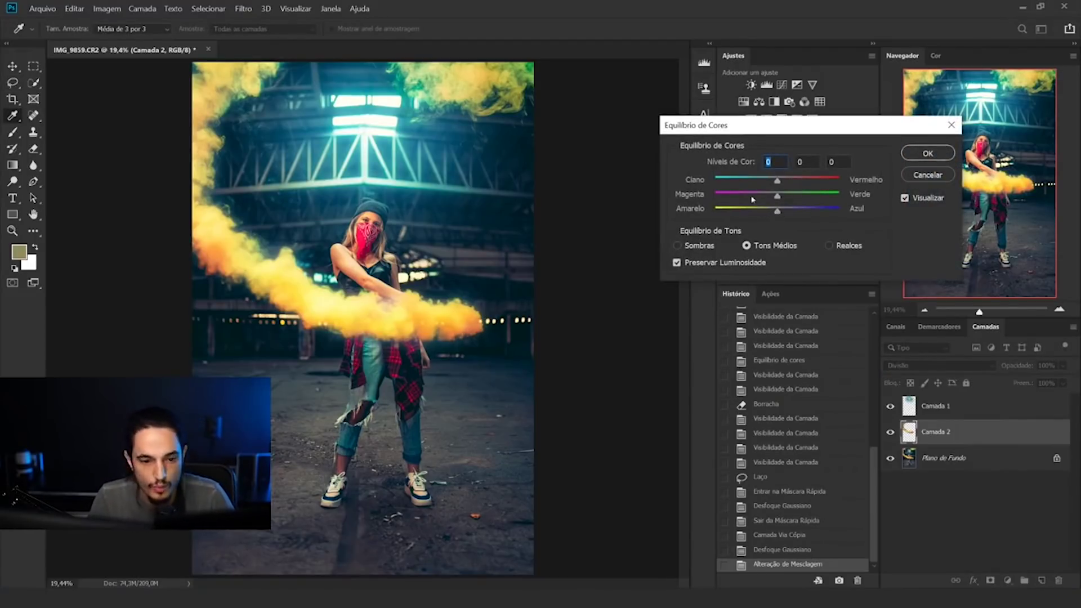
{"action": "left_click_drag", "start_coordinate": [777, 212], "coordinate": [450, 189]}
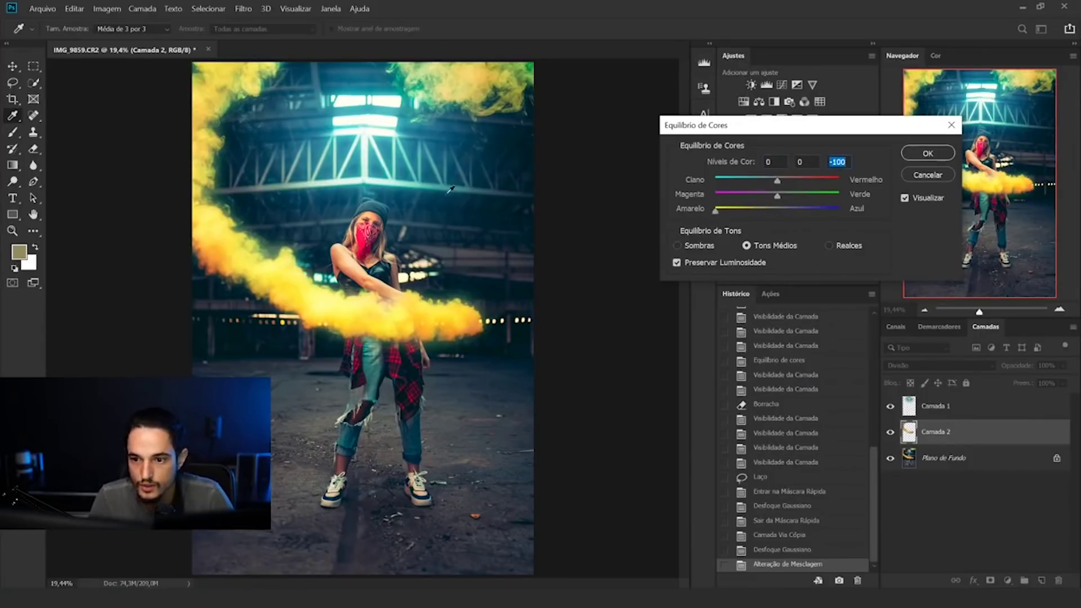
{"action": "left_click_drag", "start_coordinate": [778, 181], "coordinate": [696, 186]}
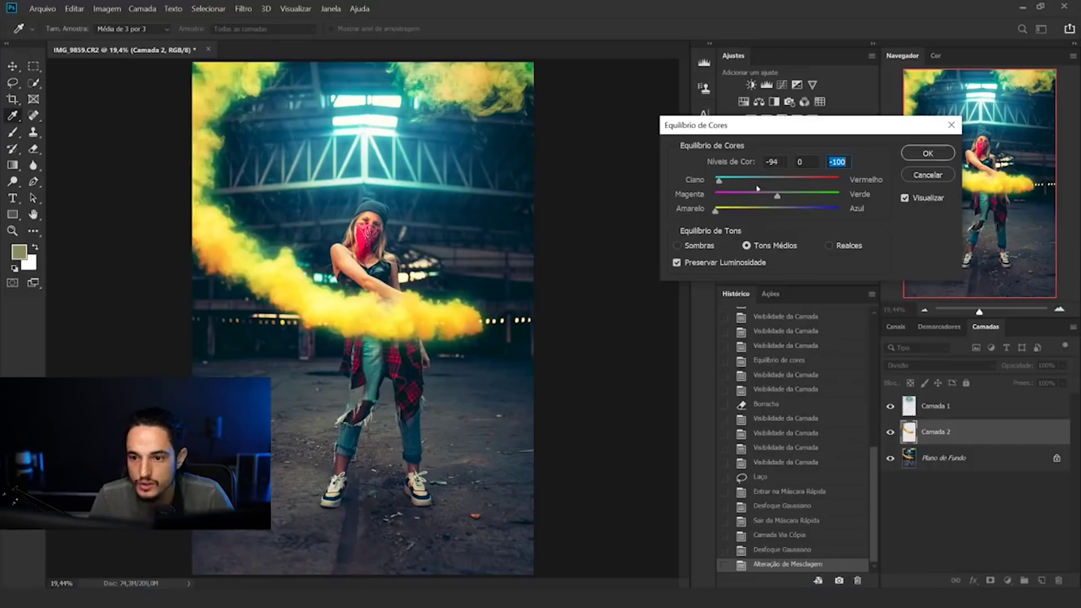
{"action": "left_click", "coordinate": [783, 180]}
{"action": "left_click_drag", "start_coordinate": [777, 196], "coordinate": [700, 212]}
{"action": "left_click", "coordinate": [708, 247]}
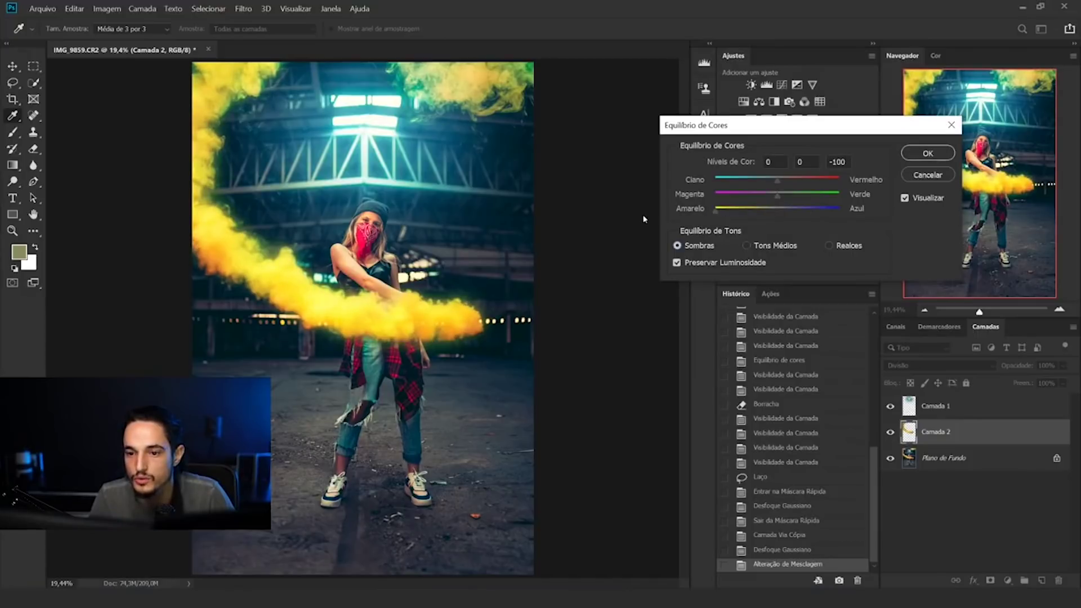
{"action": "left_click_drag", "start_coordinate": [770, 225], "coordinate": [784, 225]}
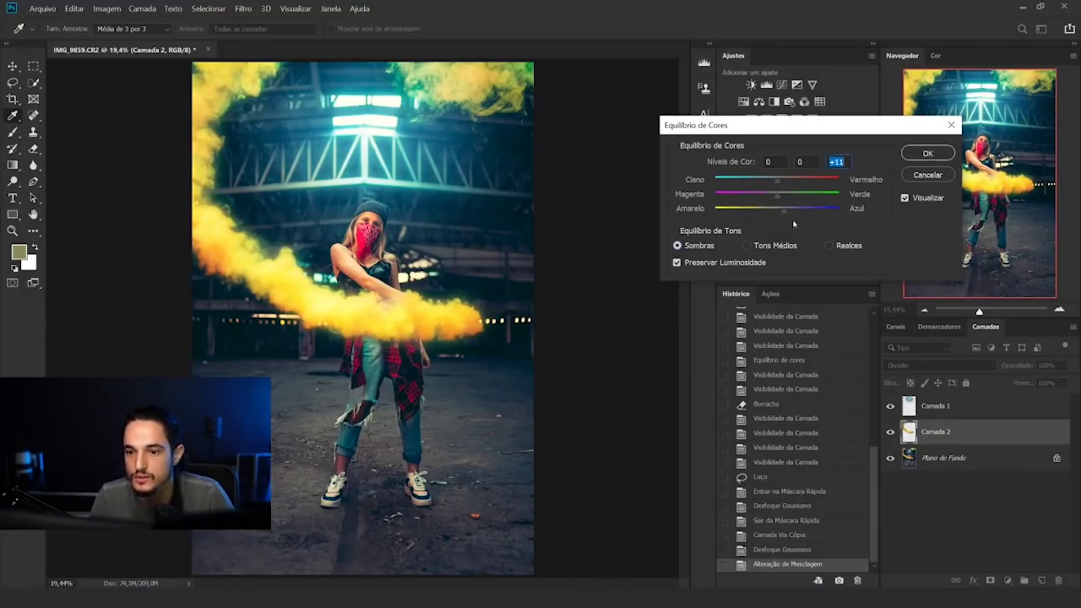
{"action": "left_click", "coordinate": [927, 153]}
{"action": "left_click_drag", "start_coordinate": [1016, 366], "coordinate": [1014, 368]}
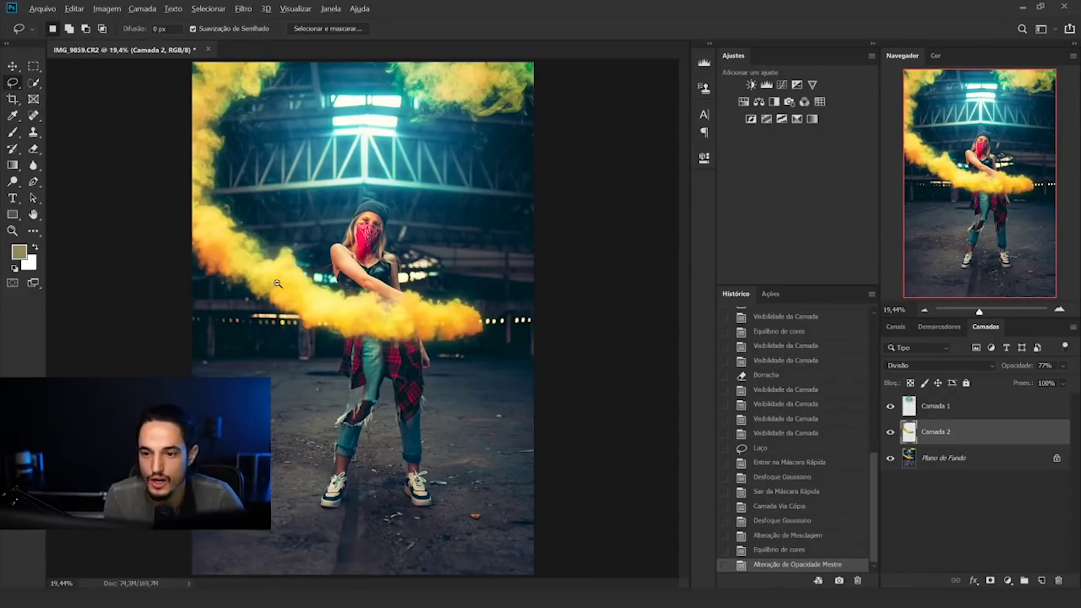
Zoom in on the face, then toggle Camada 2 off and on to compare the glow
{"action": "left_click_drag", "start_coordinate": [342, 216], "coordinate": [299, 291]}
{"action": "left_click_drag", "start_coordinate": [475, 360], "coordinate": [392, 335]}
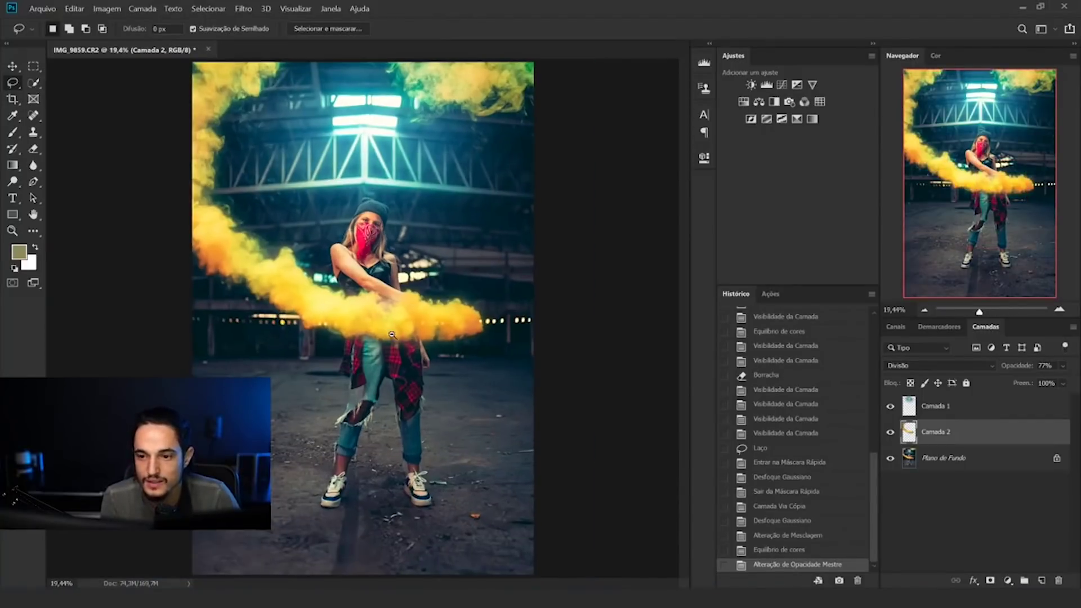
{"action": "left_click", "coordinate": [890, 432]}
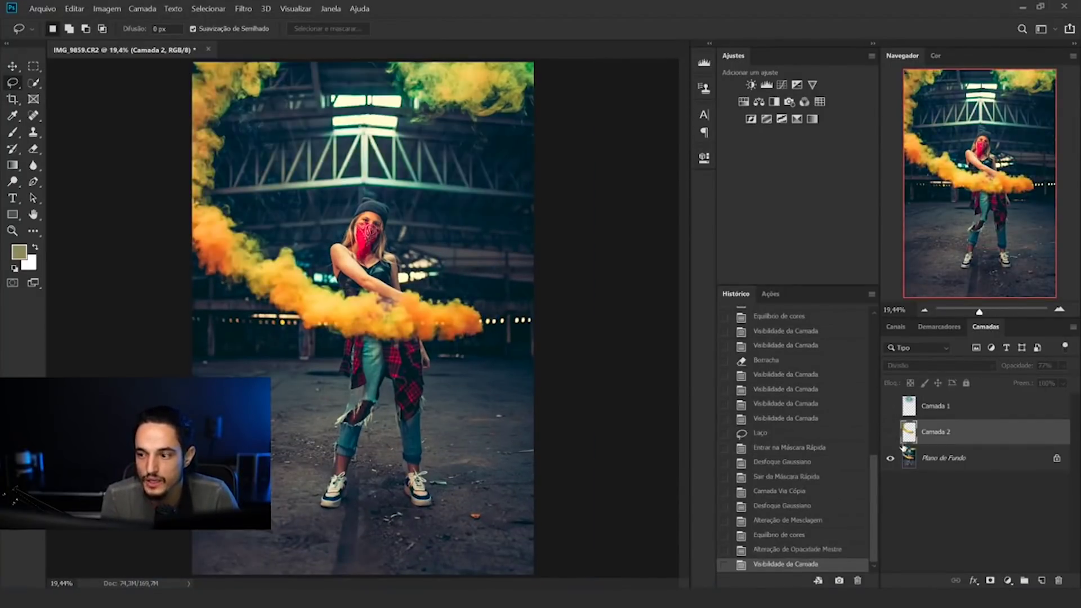
{"action": "left_click_drag", "start_coordinate": [890, 432], "coordinate": [877, 401]}
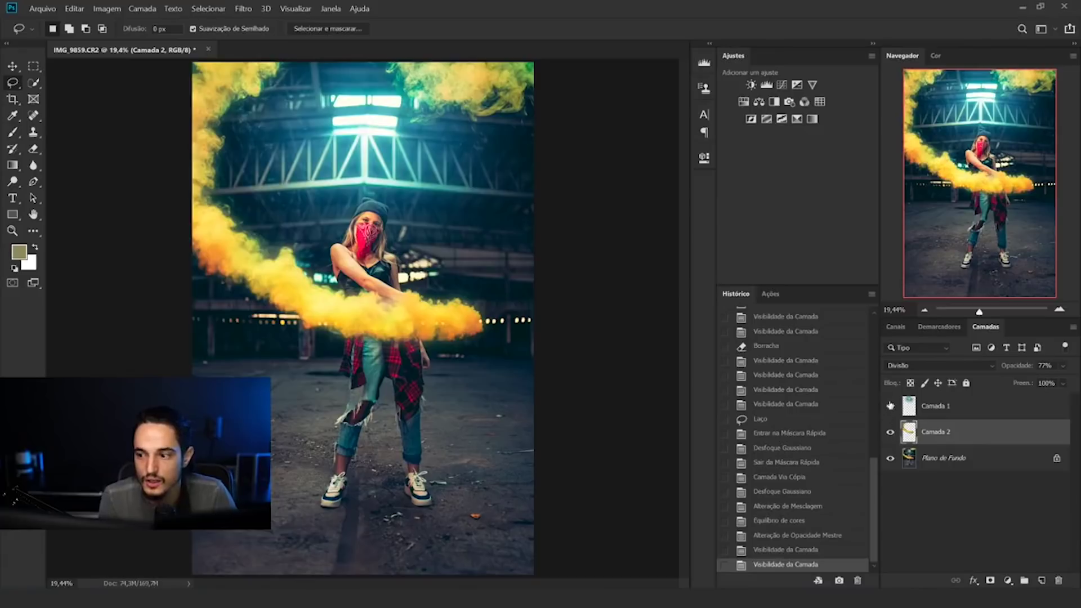
{"action": "left_click", "coordinate": [890, 405]}
Show Camada 2 again, lower it to 68% opacity, and begin free-transforming it larger
{"action": "left_click", "coordinate": [890, 405]}
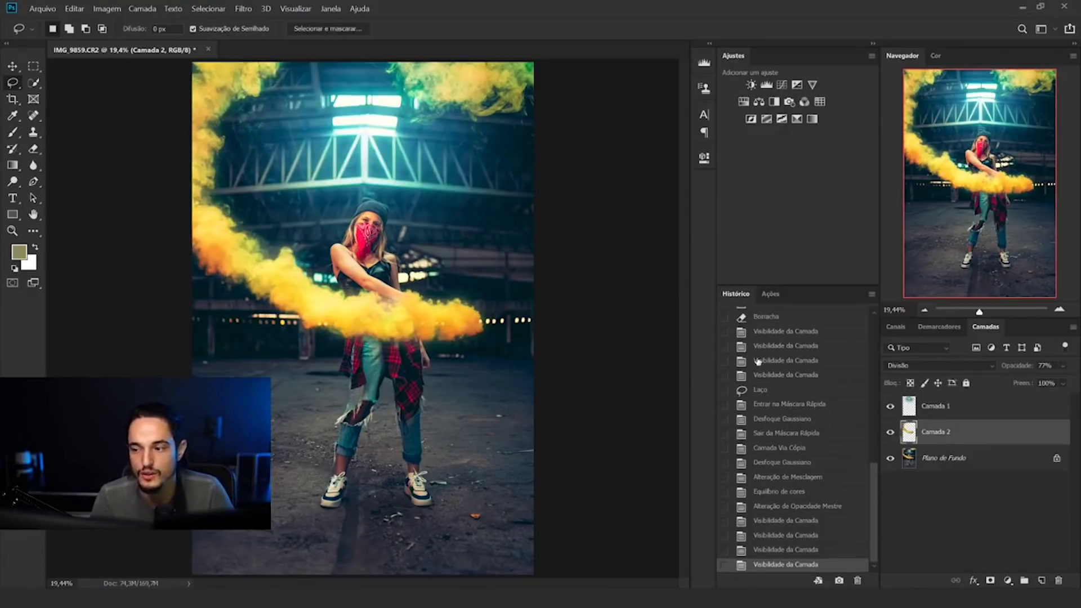
{"action": "left_click_drag", "start_coordinate": [1033, 366], "coordinate": [1018, 369]}
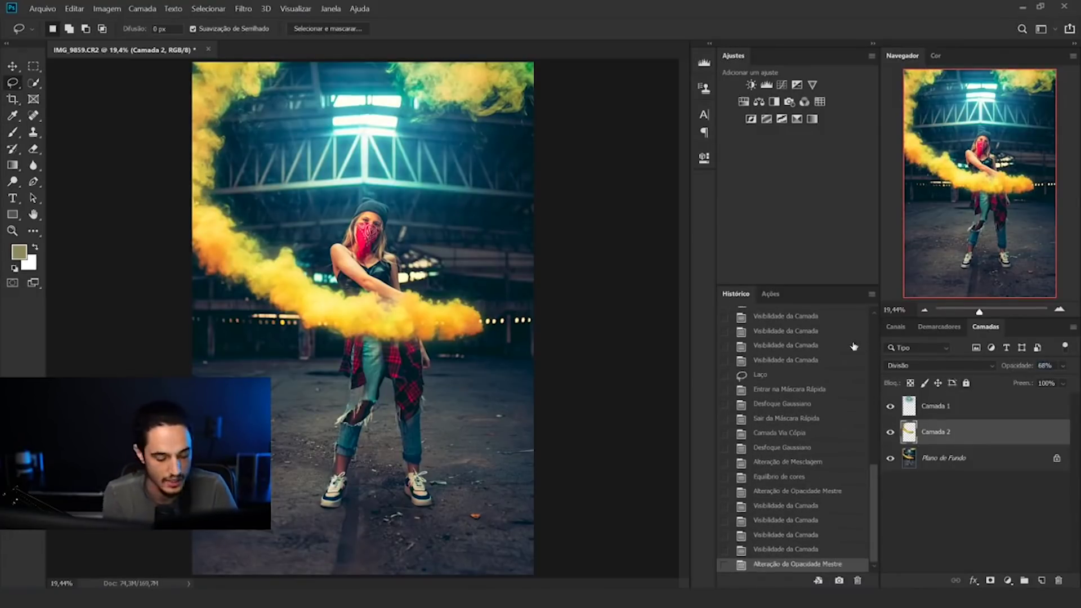
{"action": "key", "text": "ctrl+t"}
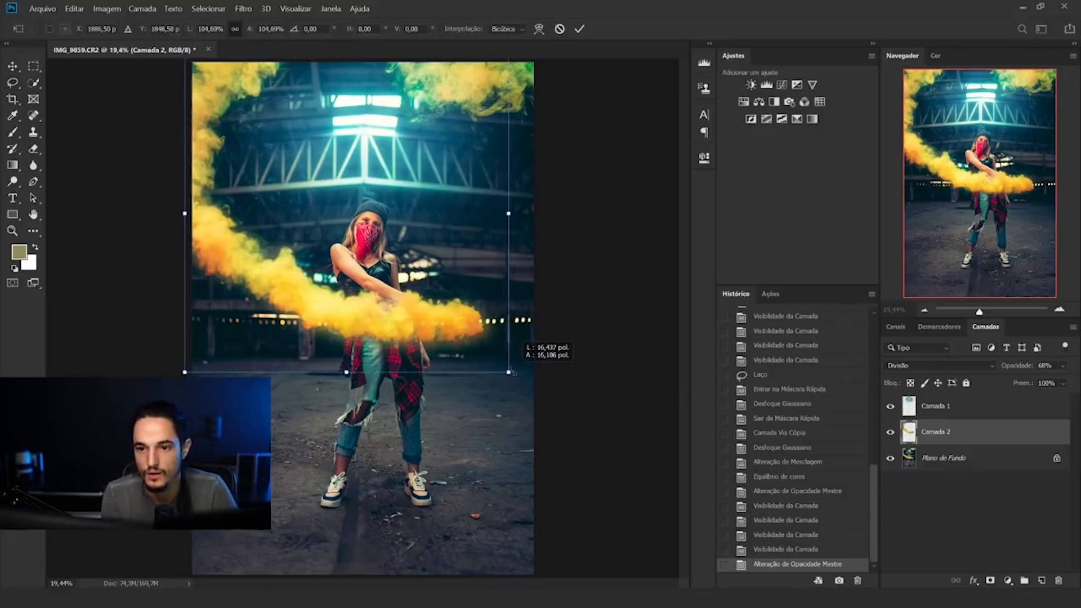